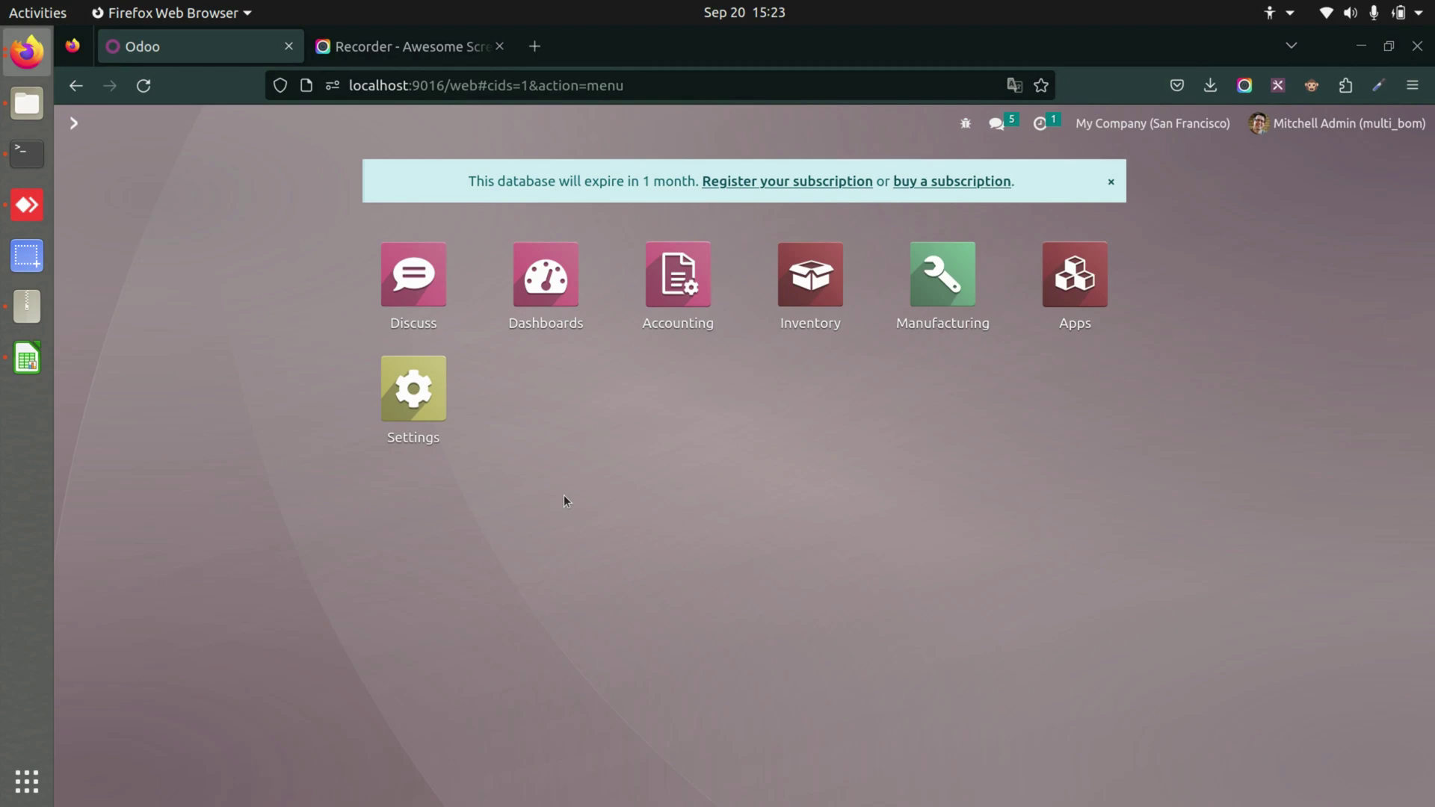
Step: In Manufacturing, open the Shirt bill of materials, then return to the Bills of Materials list
left_click(947, 272)
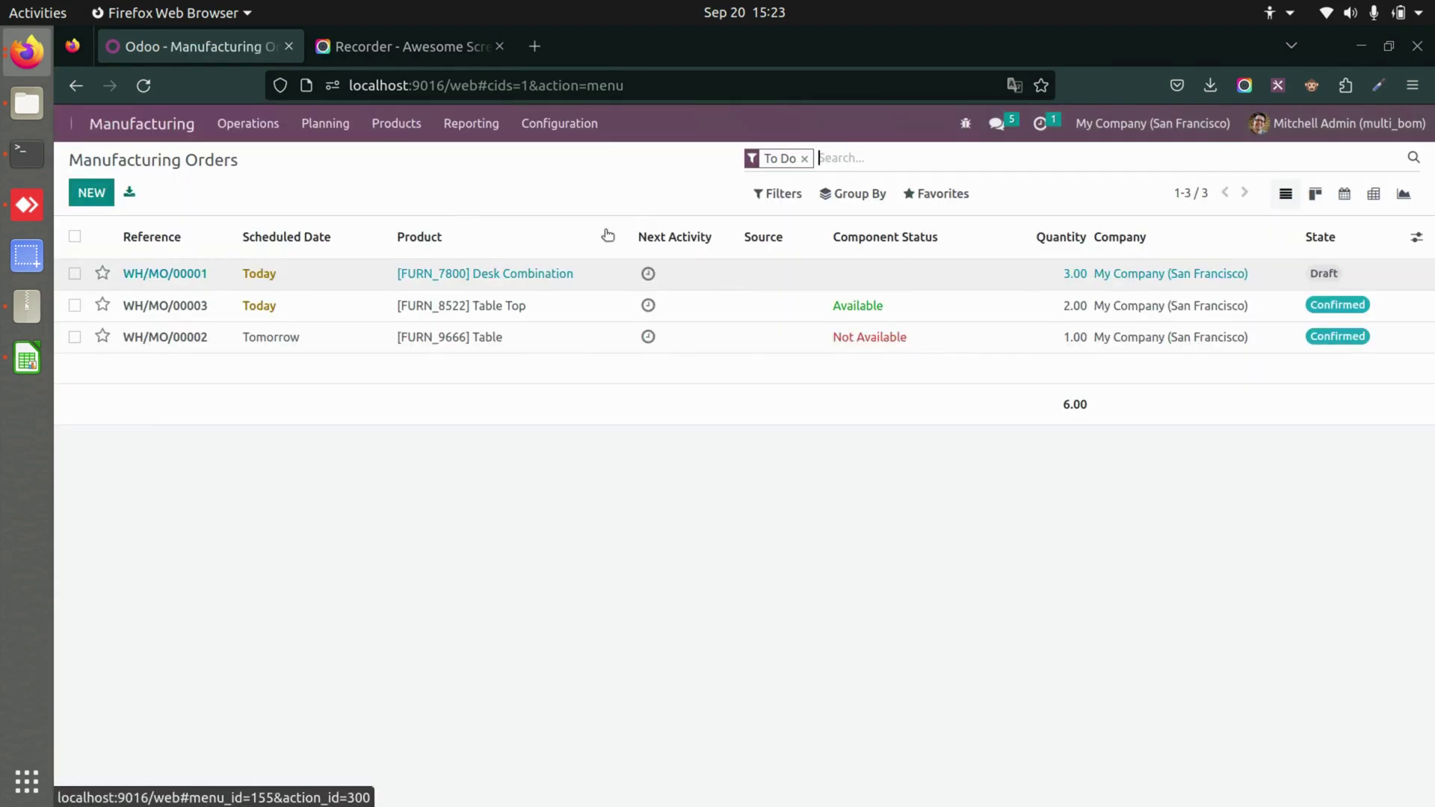
left_click(402, 122)
left_click(460, 205)
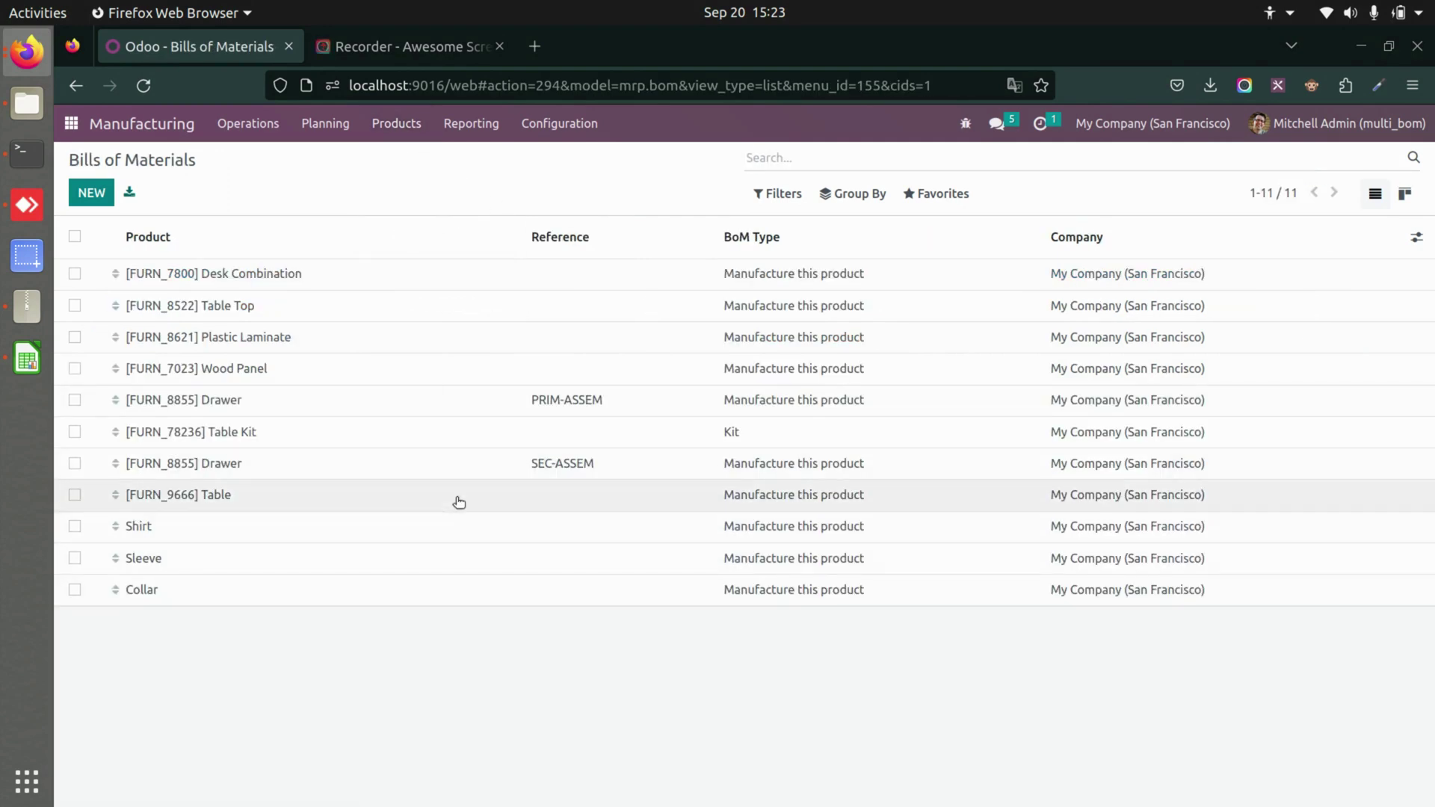
left_click(453, 527)
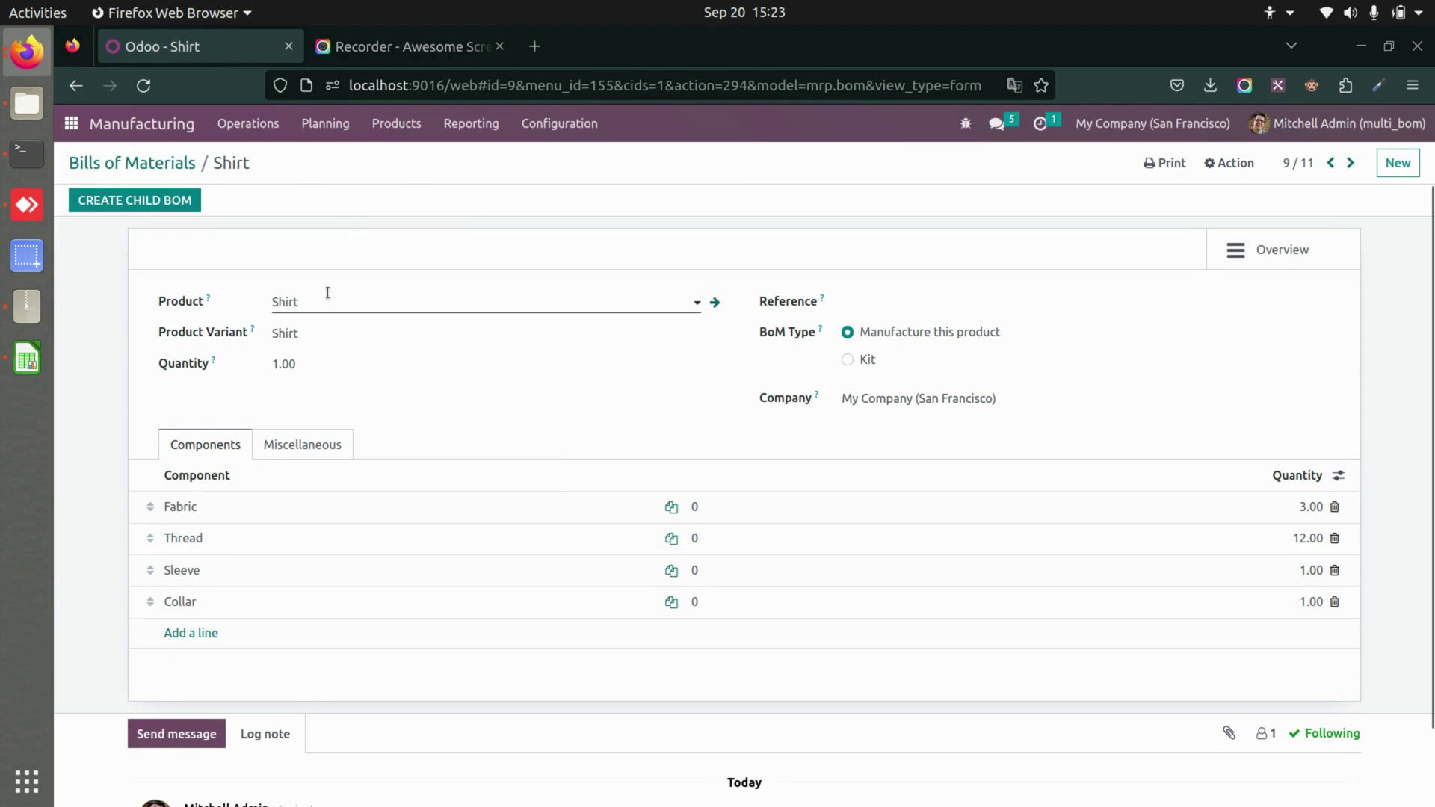
left_click(97, 171)
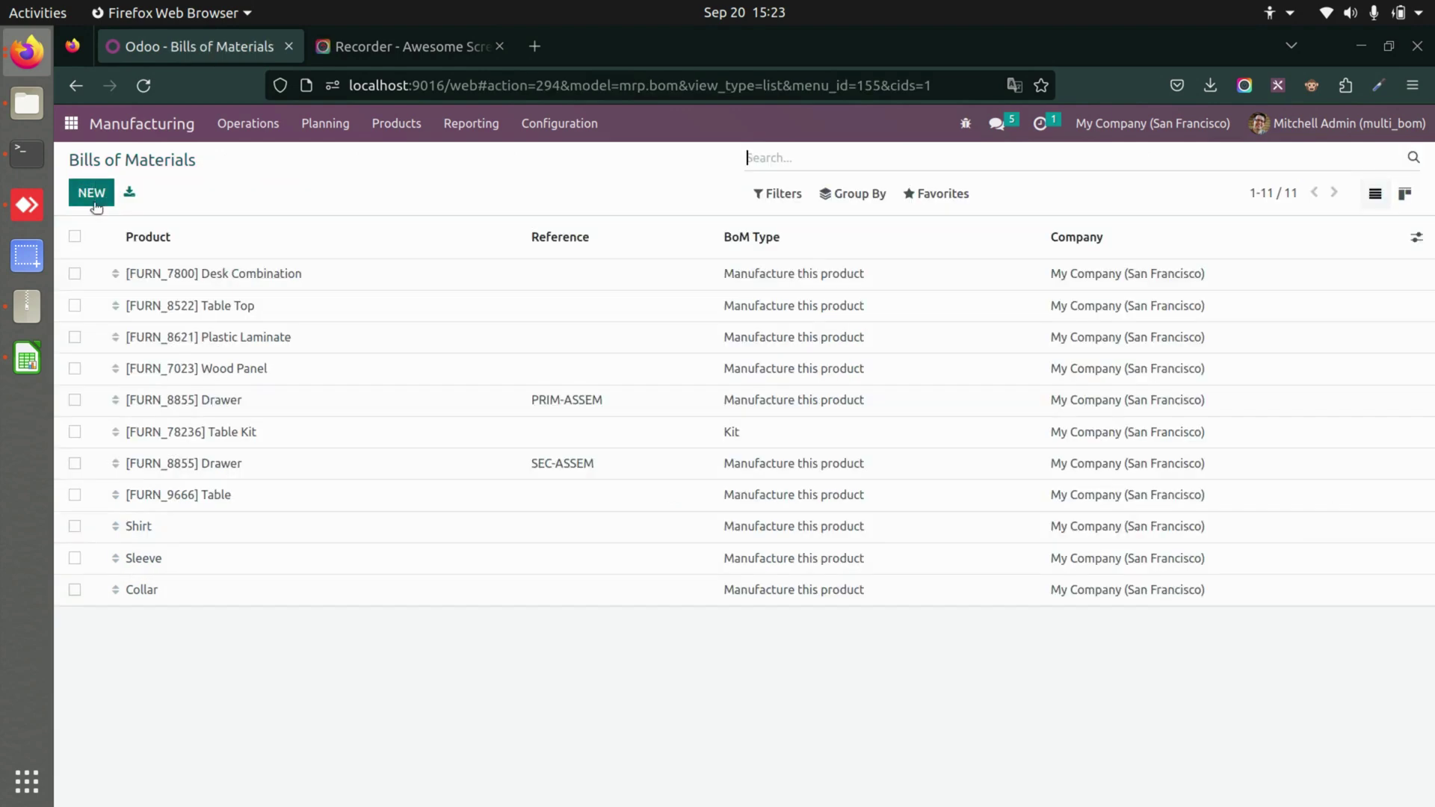
Step: Start a new bill of materials with Shirt as both product and variant
left_click(92, 194)
type("hir")
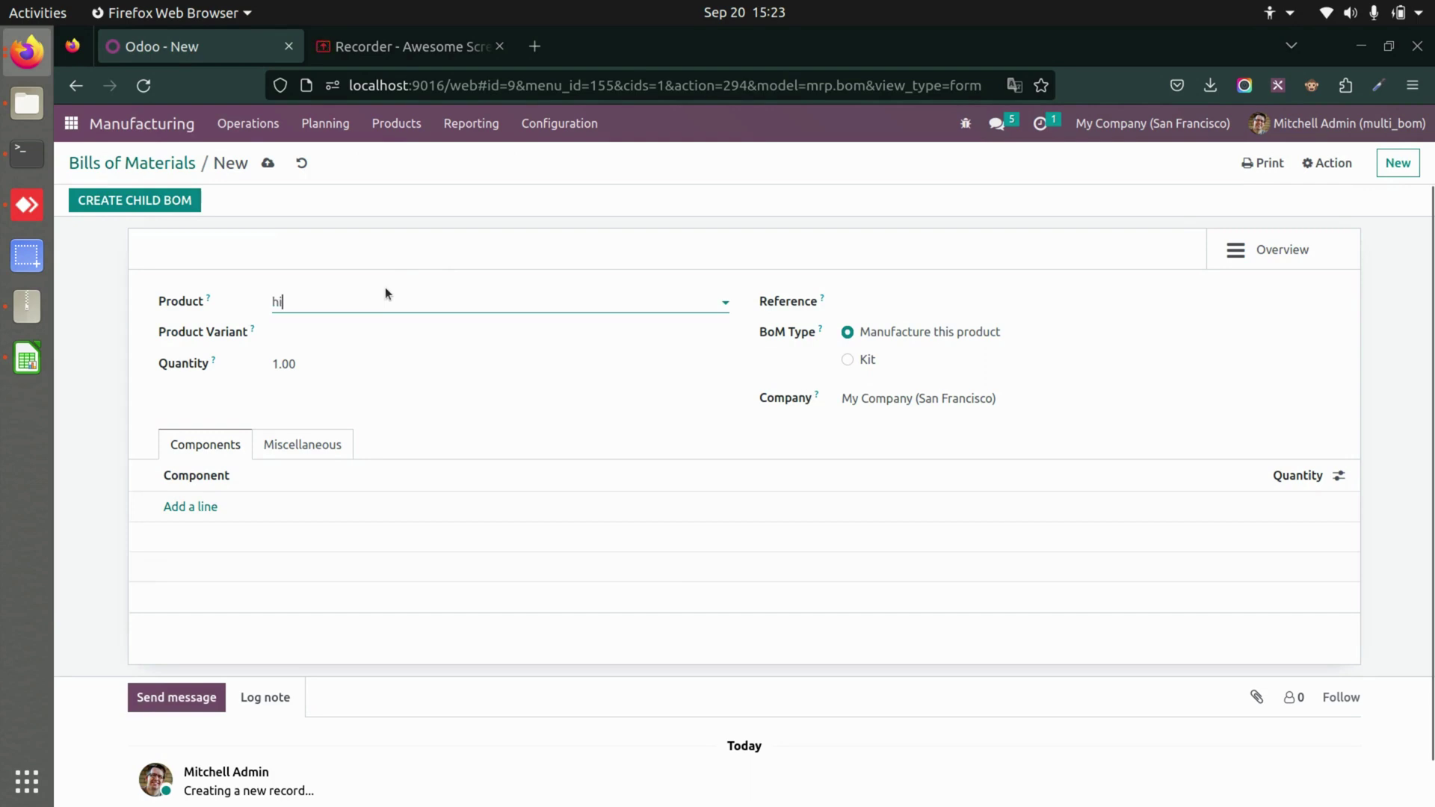
key("BackSpace")
key("BackSpace")
key("BackSpace")
type("Shi")
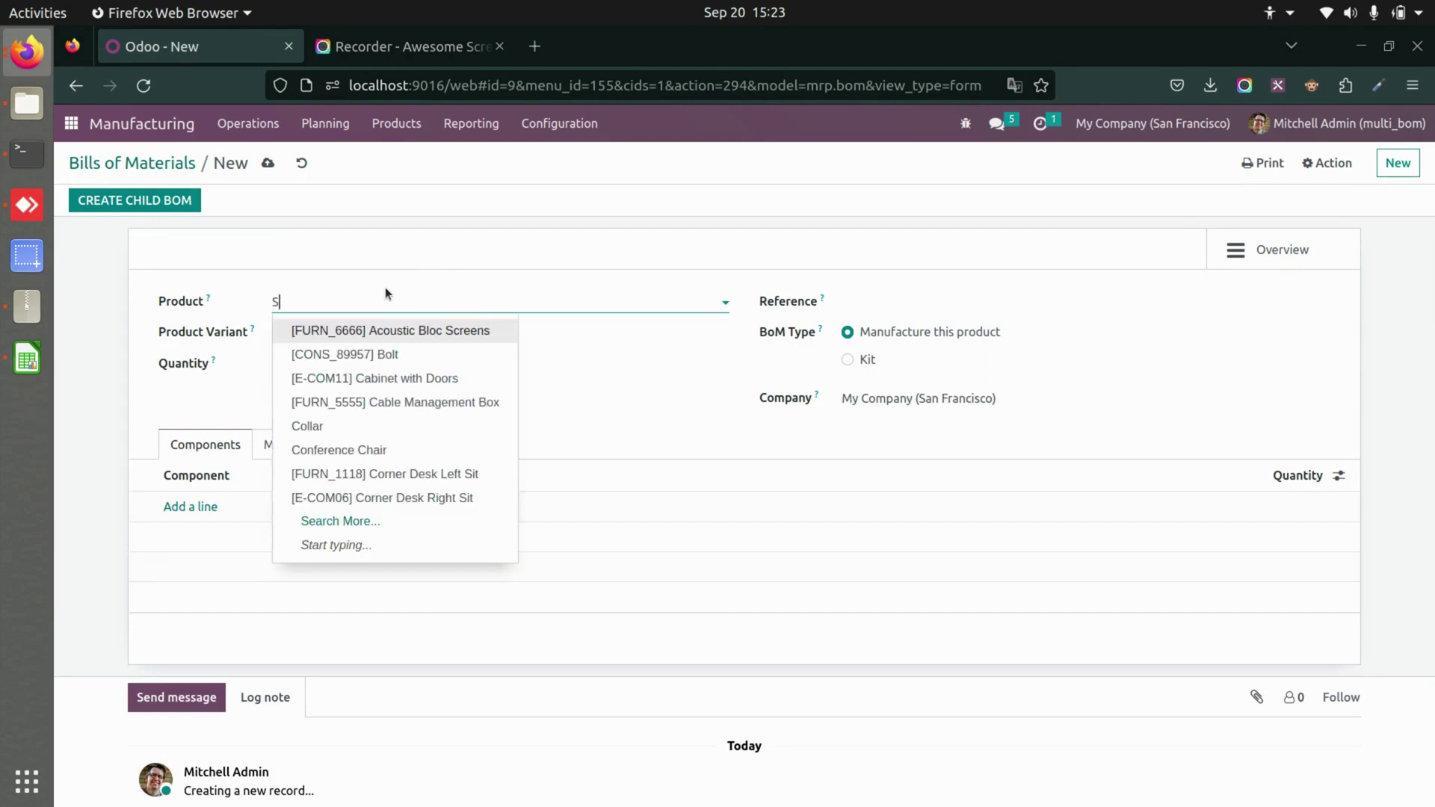
left_click(355, 329)
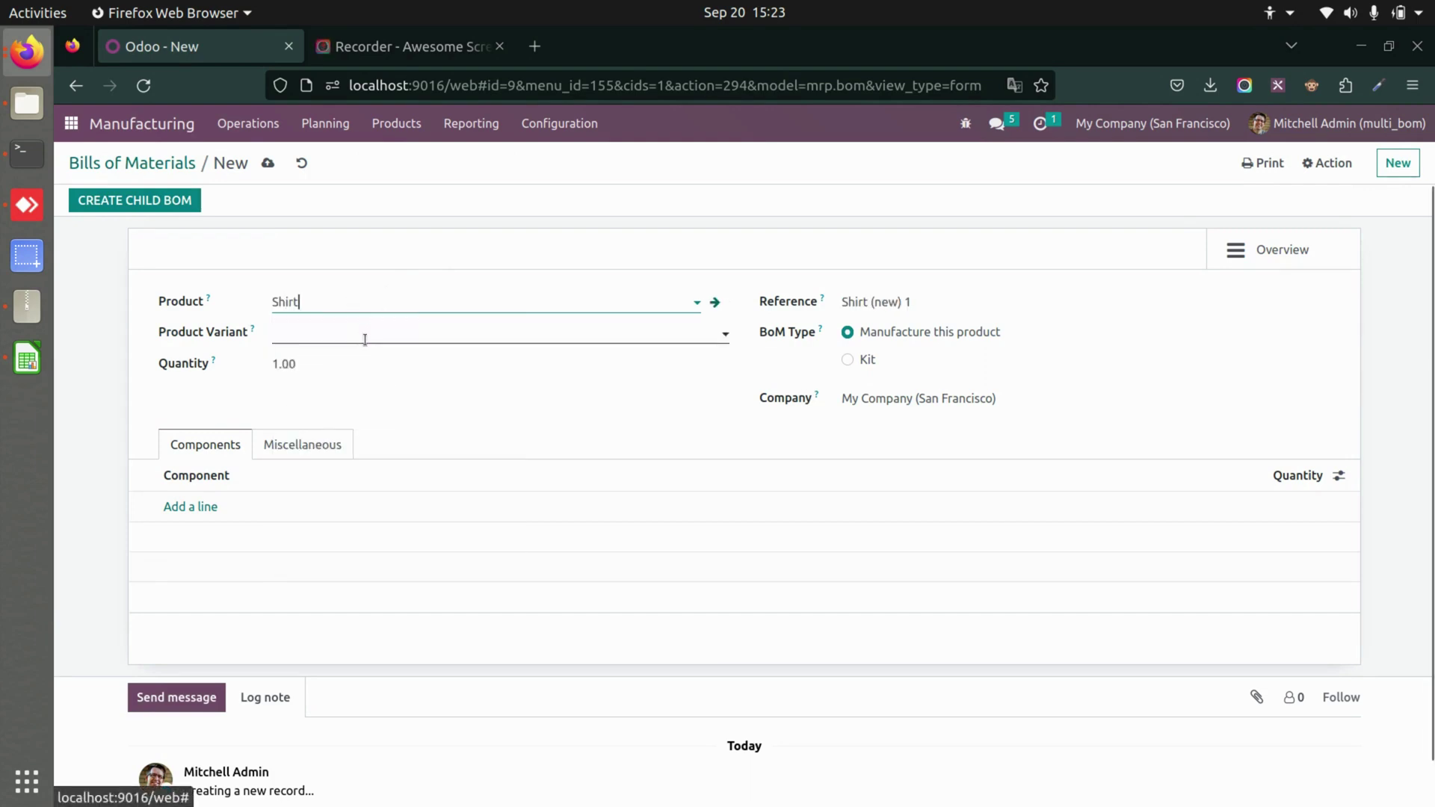
left_click(292, 332)
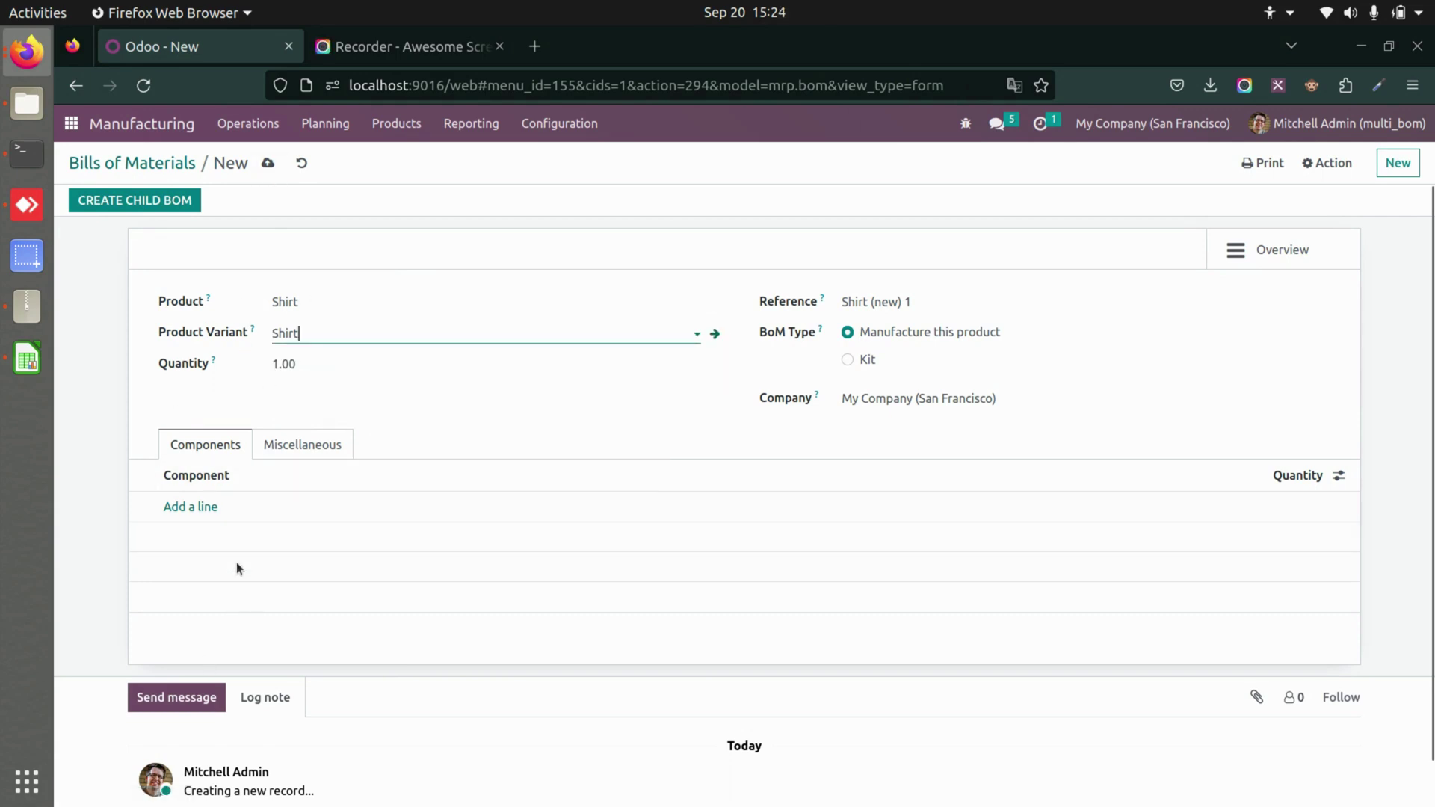
Step: Add components Fabric with quantity 5 and Thread with quantity 30
left_click(191, 507)
type("fabri")
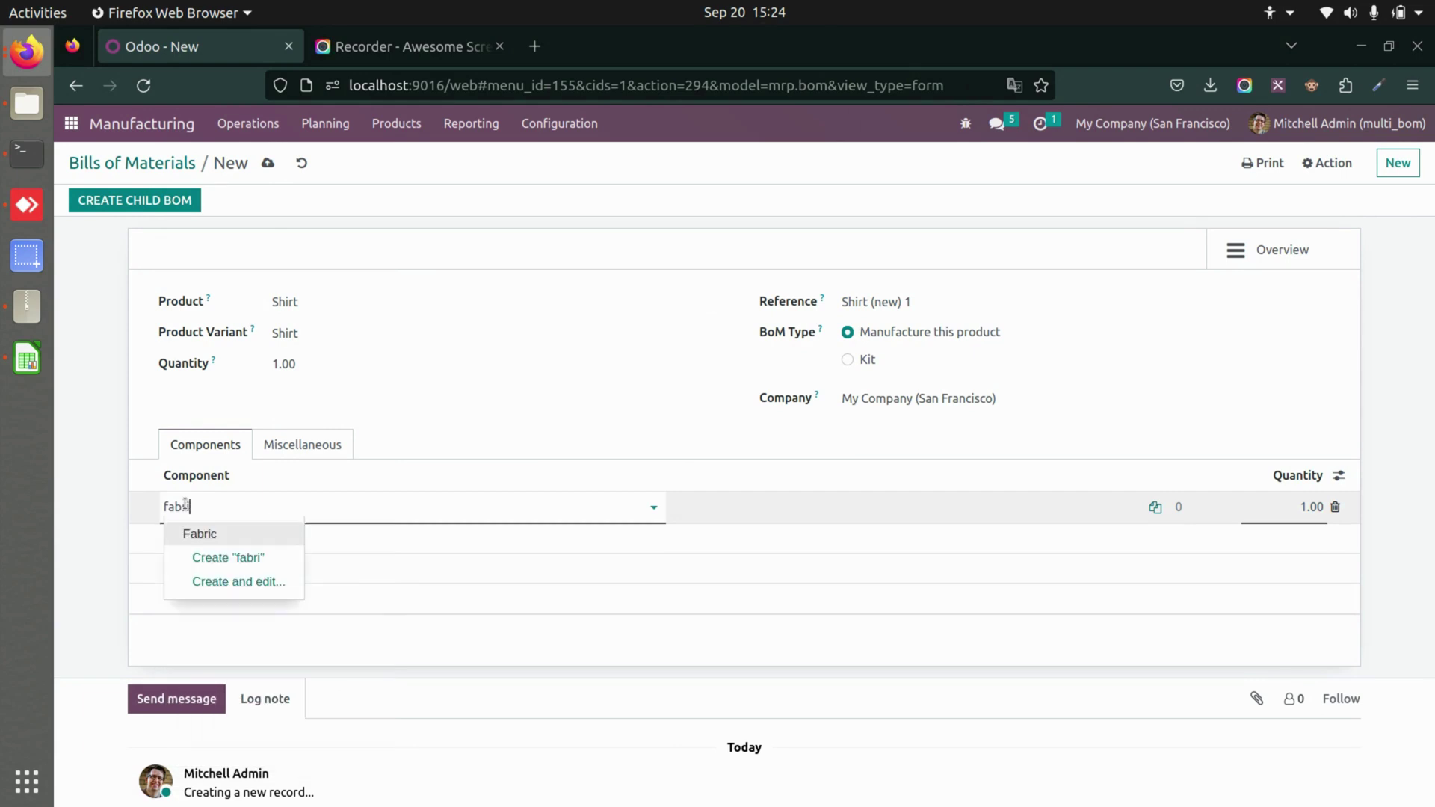
left_click(196, 532)
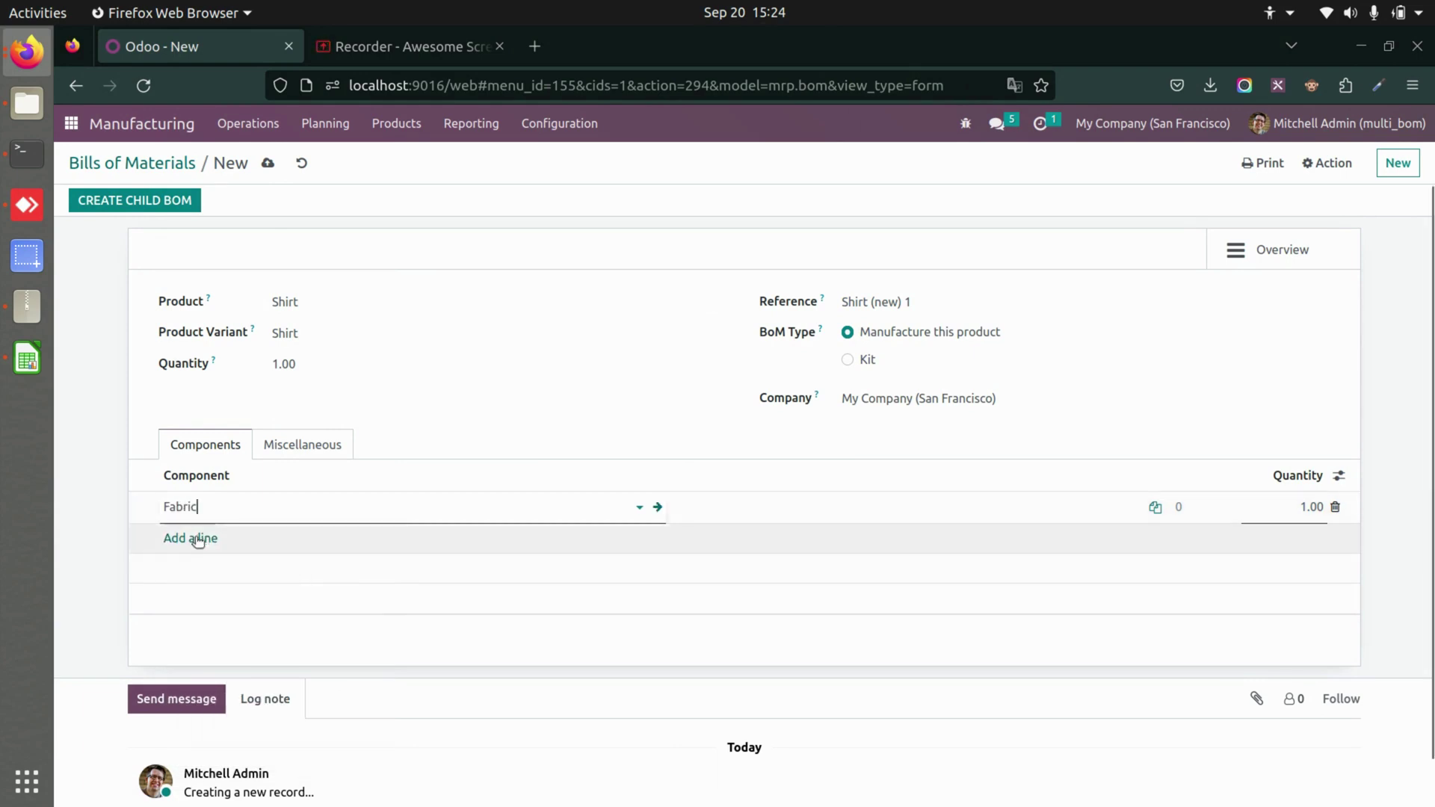
left_click(197, 539)
type("thre")
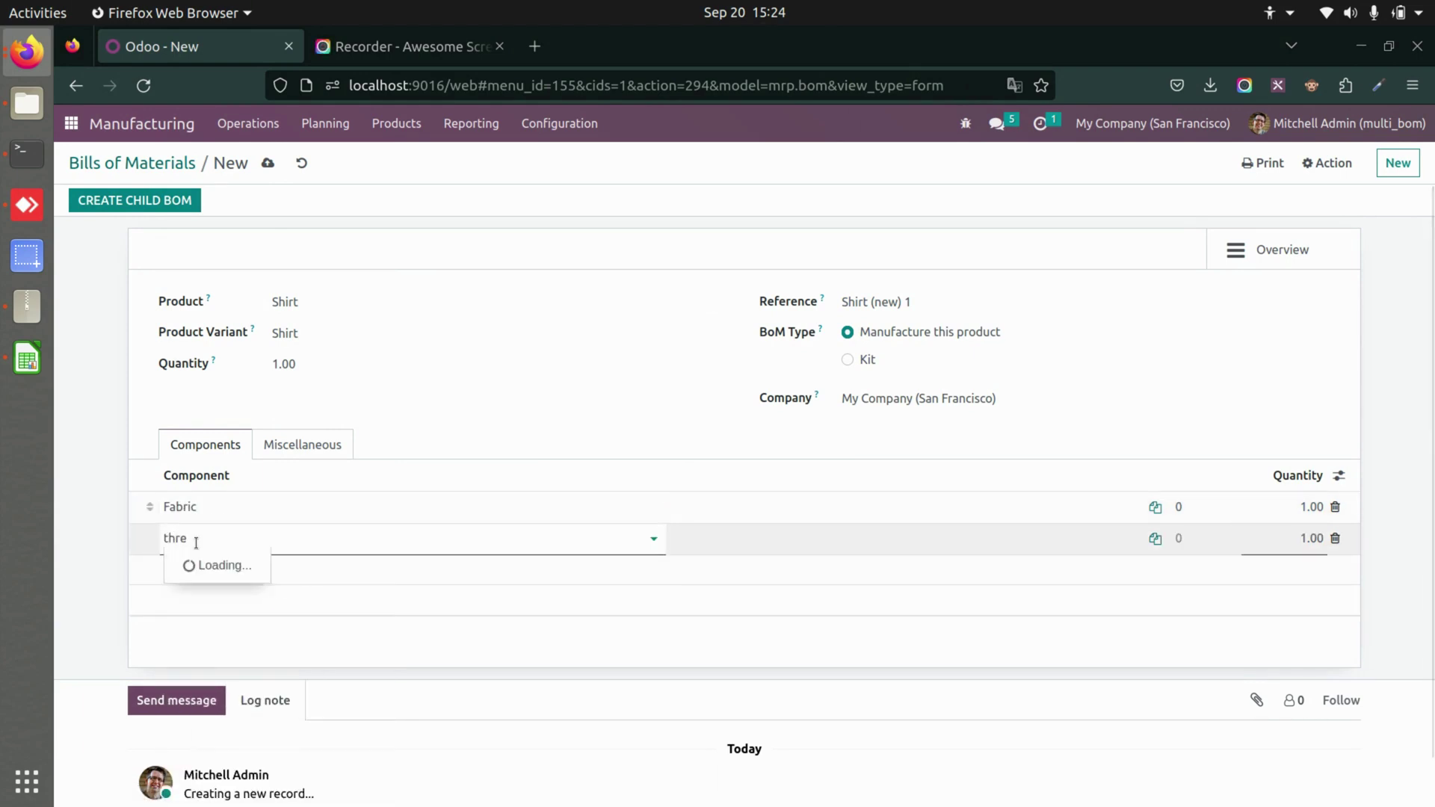
left_click(196, 590)
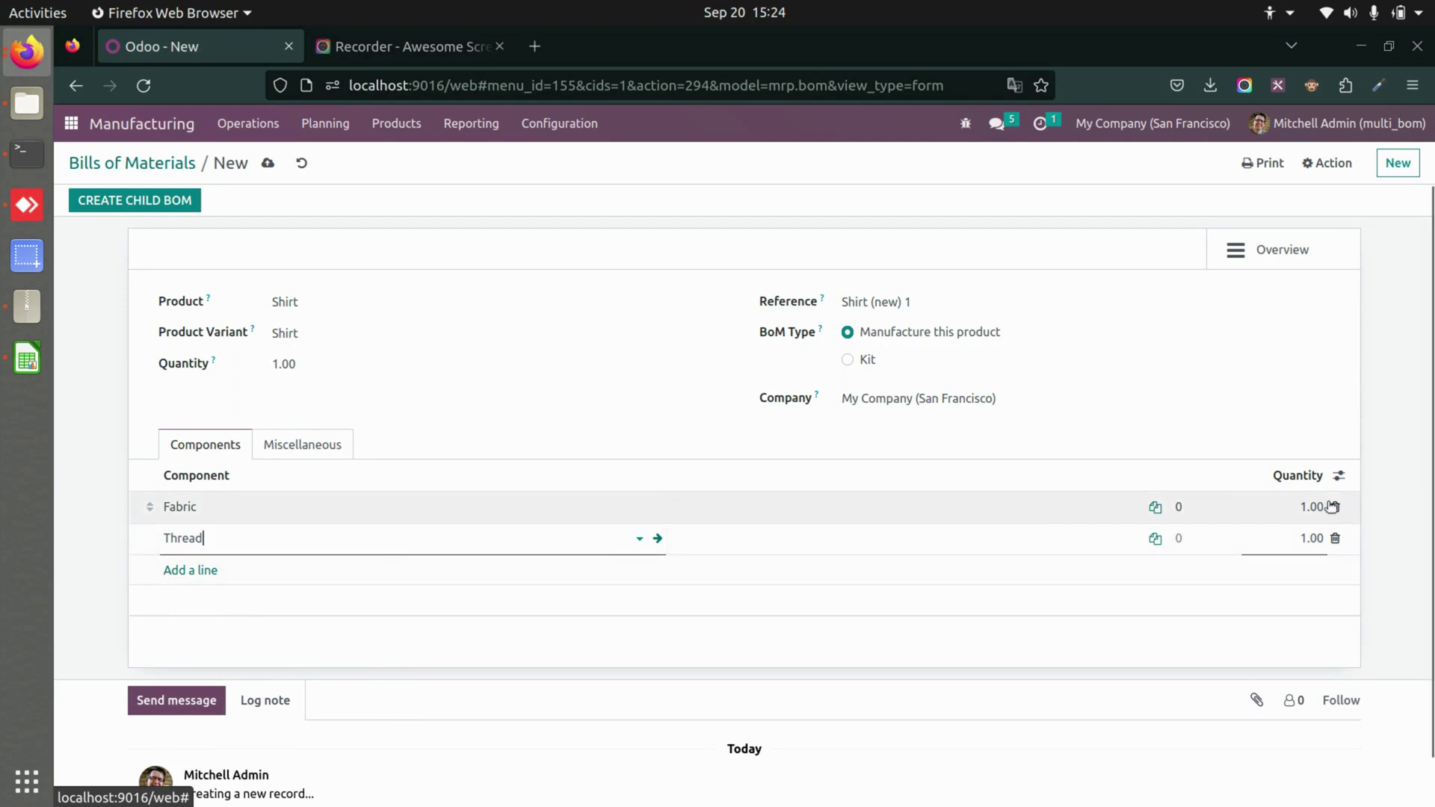
left_click(1304, 509)
type("5")
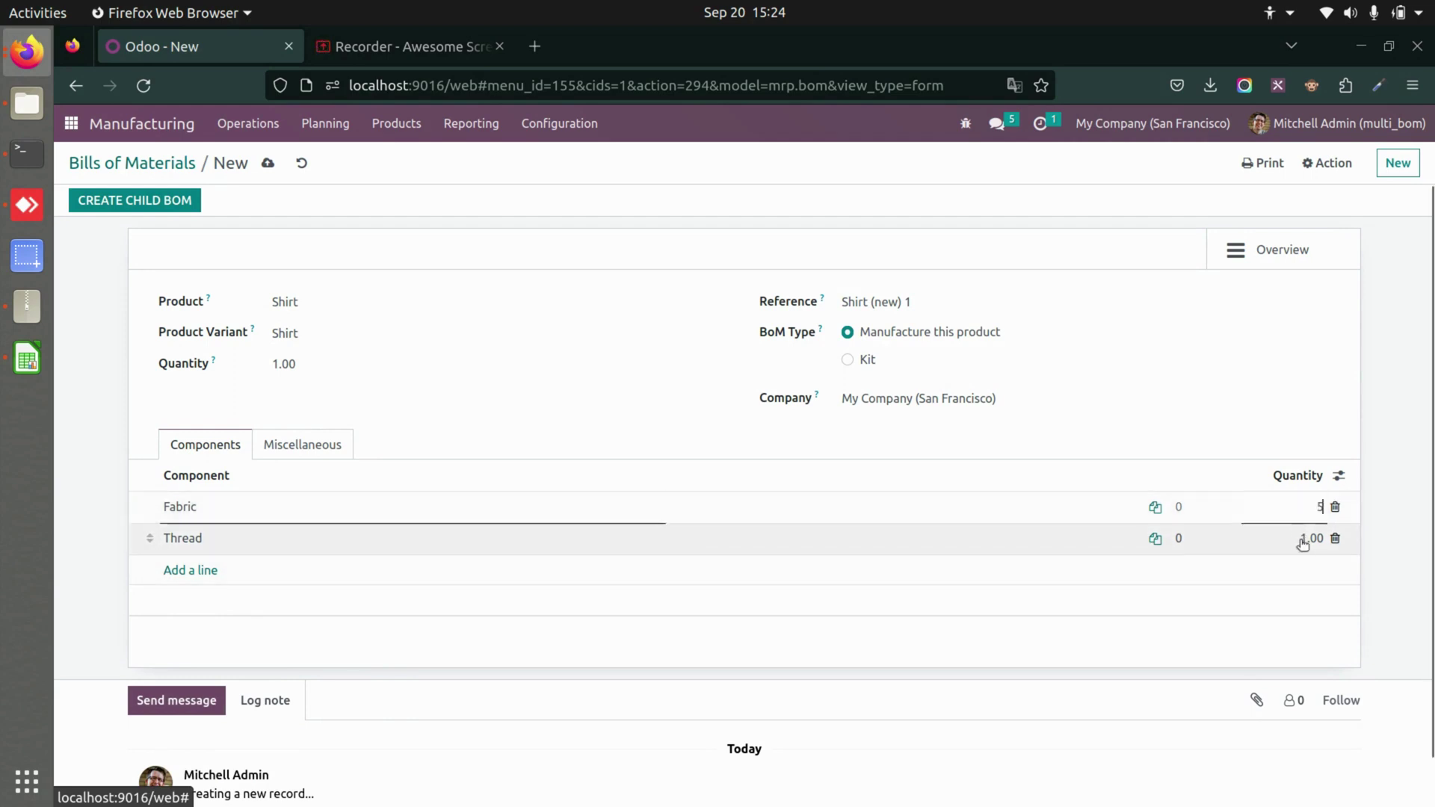
left_click(1303, 542)
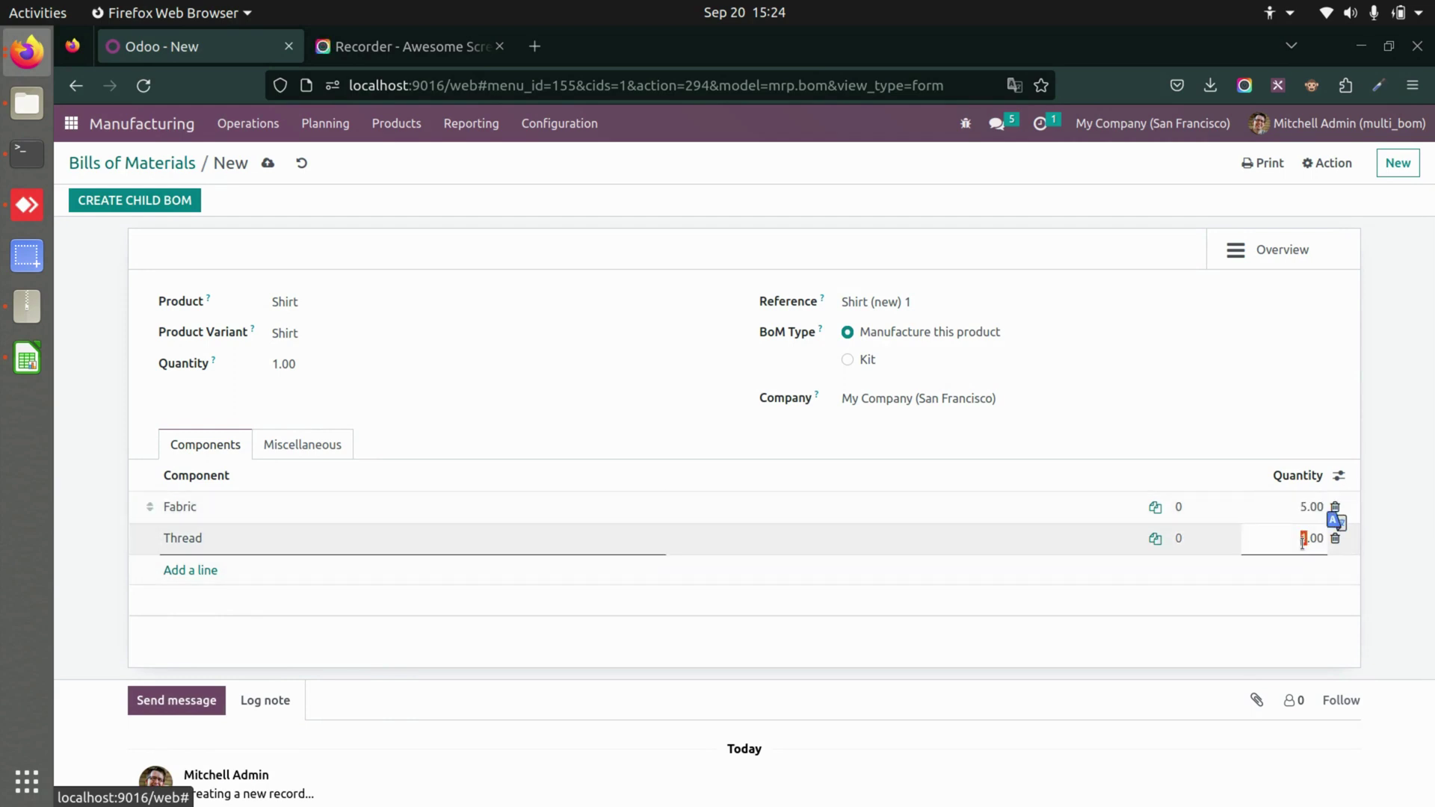
type("30")
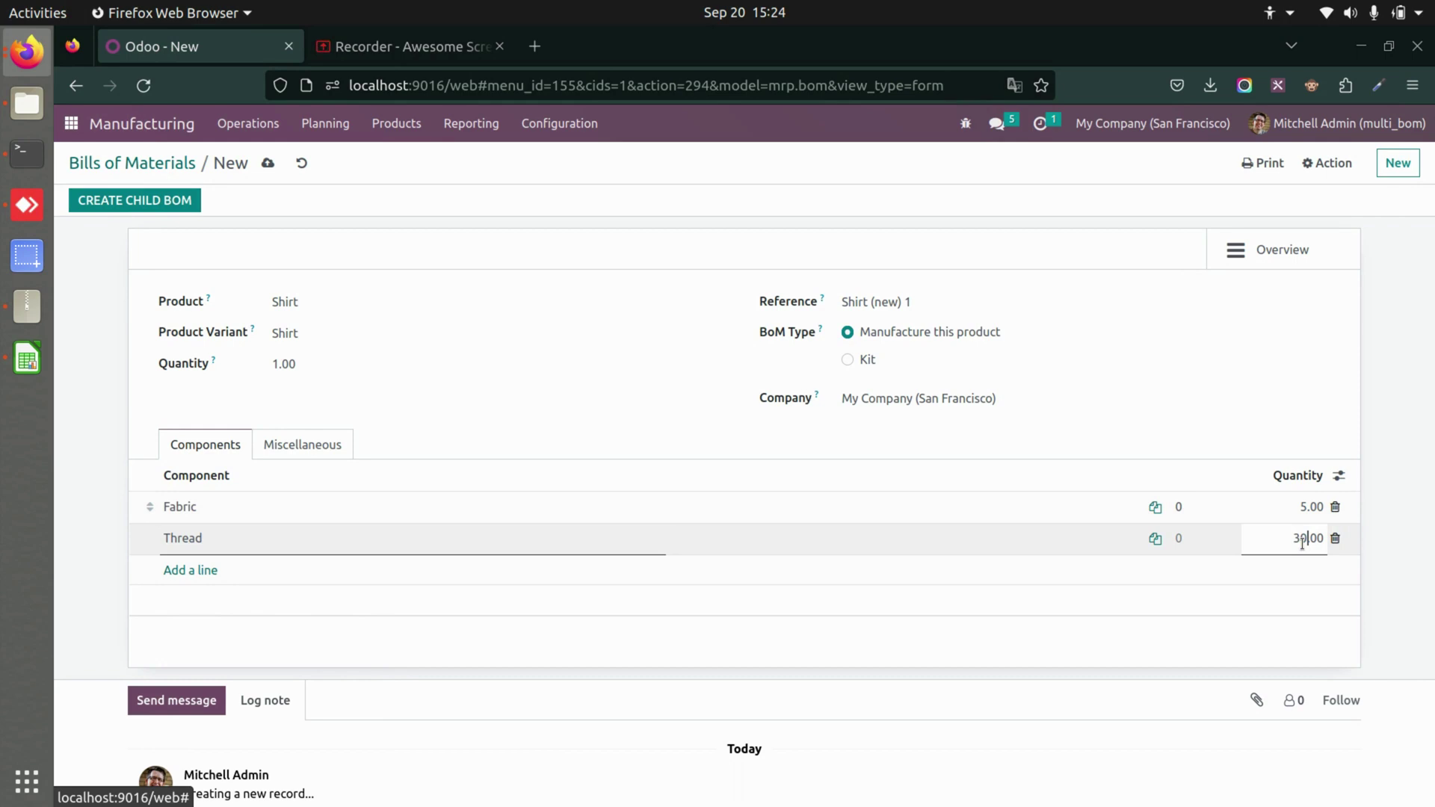
left_click(1376, 595)
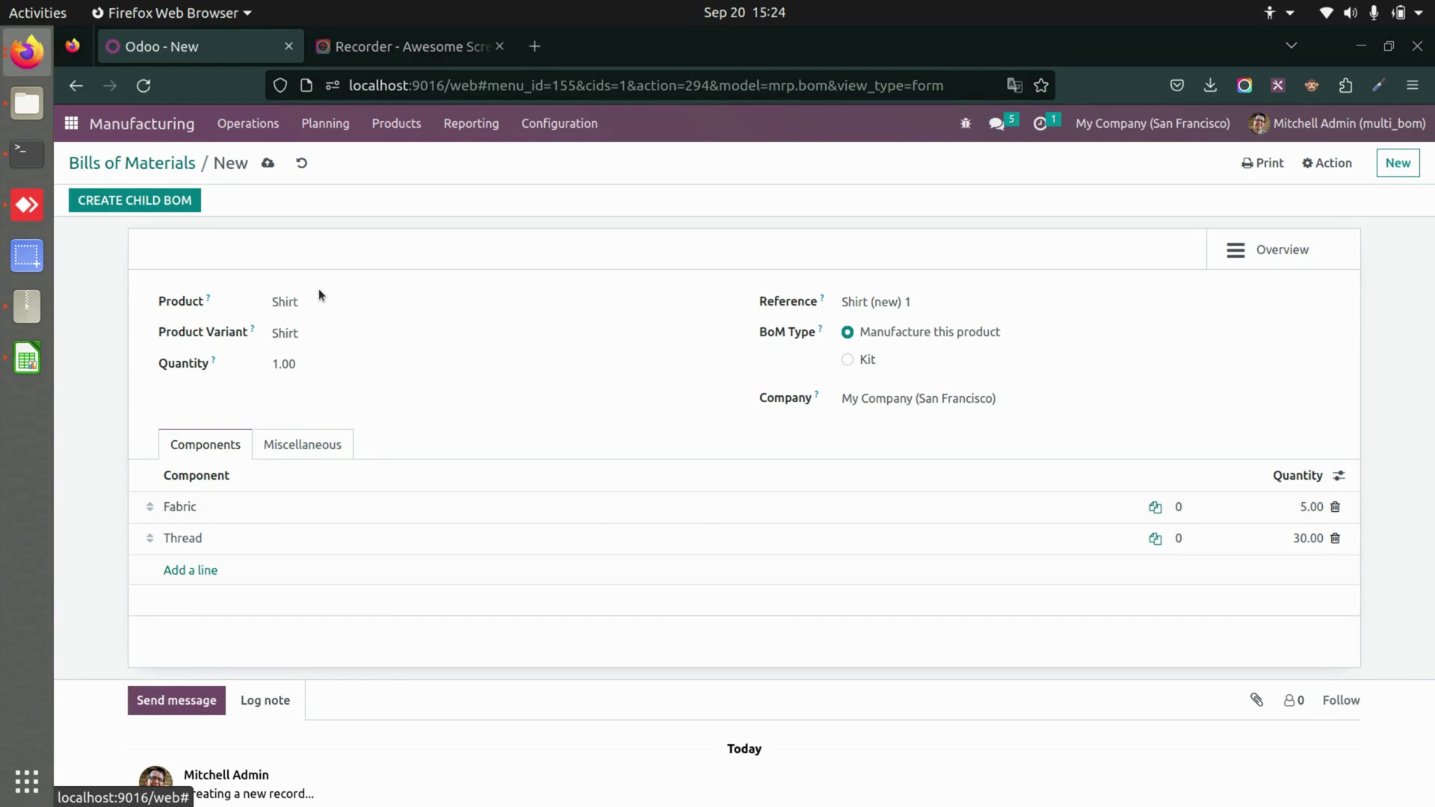
Step: Start a child BoM of Shirt with Sleeve as product and variant
left_click(160, 202)
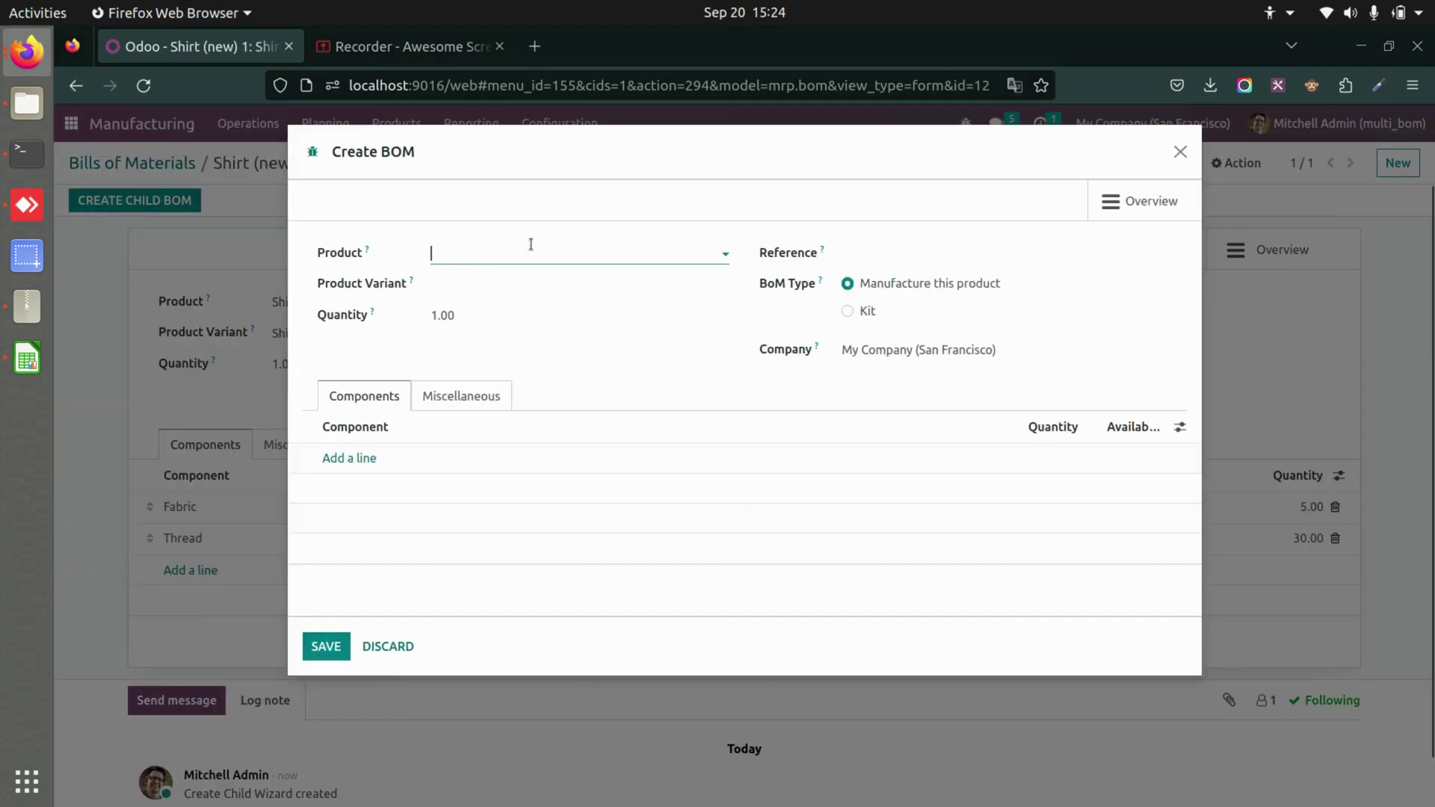
left_click(480, 249)
type("slee")
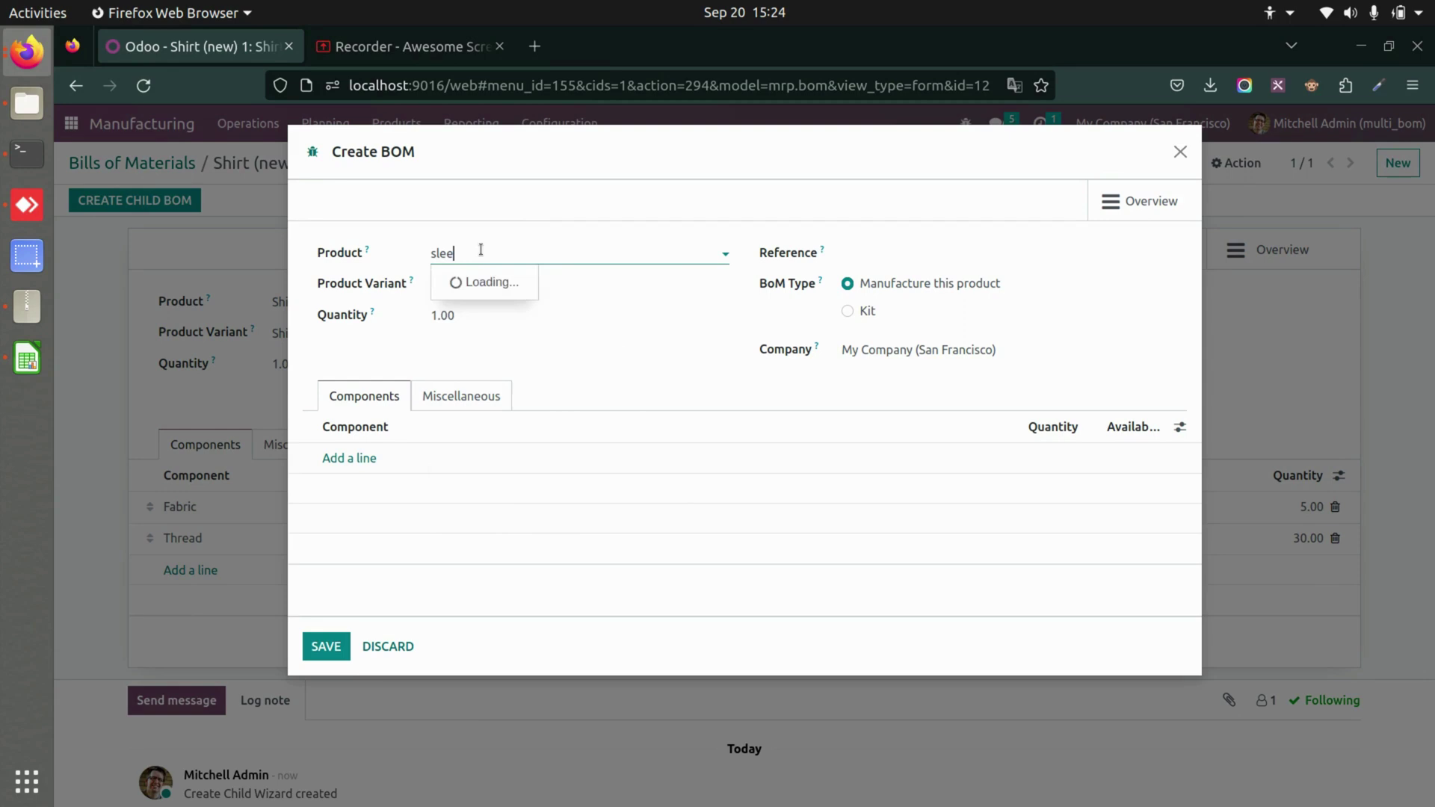
left_click(519, 281)
left_click(479, 283)
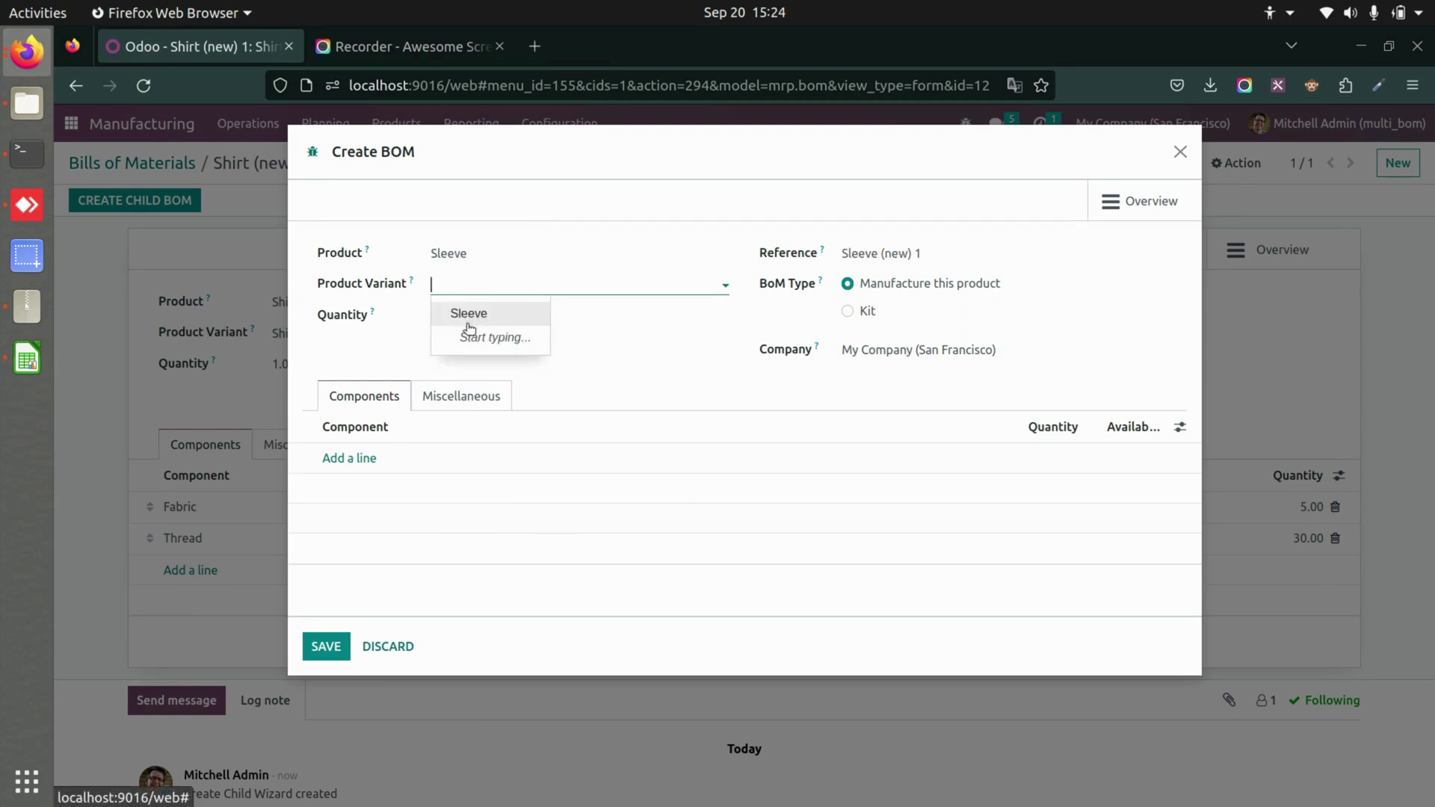
left_click(465, 311)
Step: Give the Sleeve BoM components Fabric and Thread, with Thread quantity 10
left_click(360, 459)
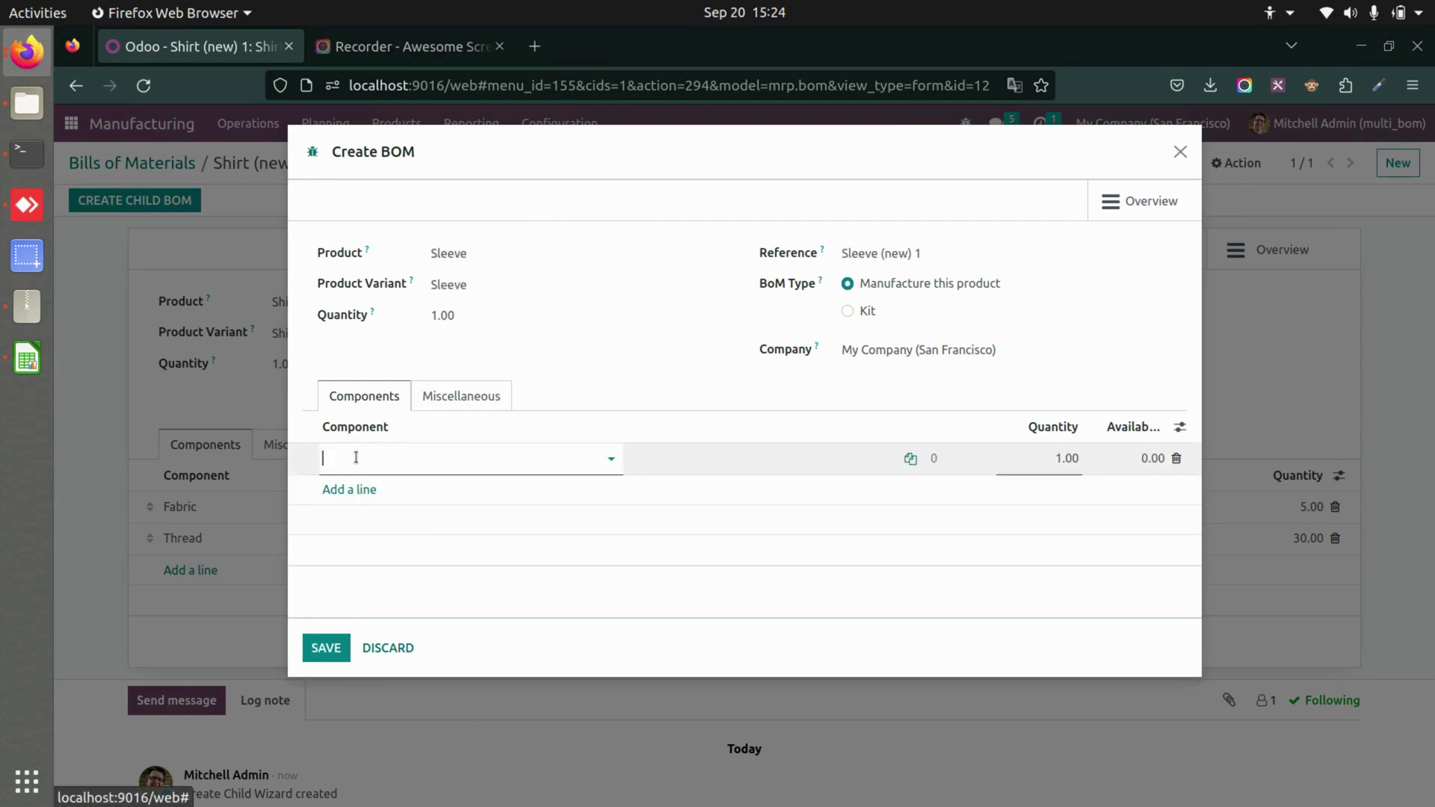
type("fabri")
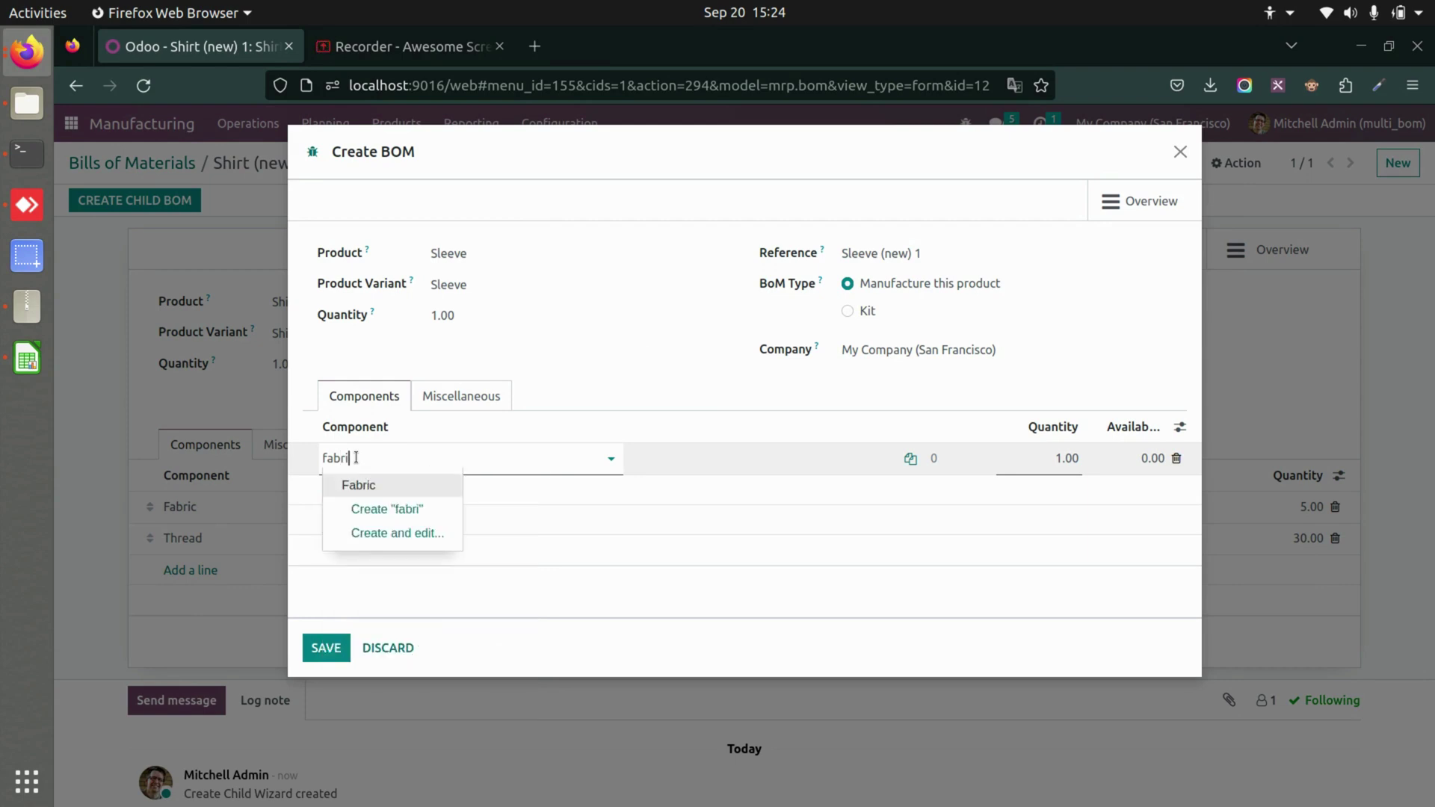
left_click(405, 493)
left_click(355, 490)
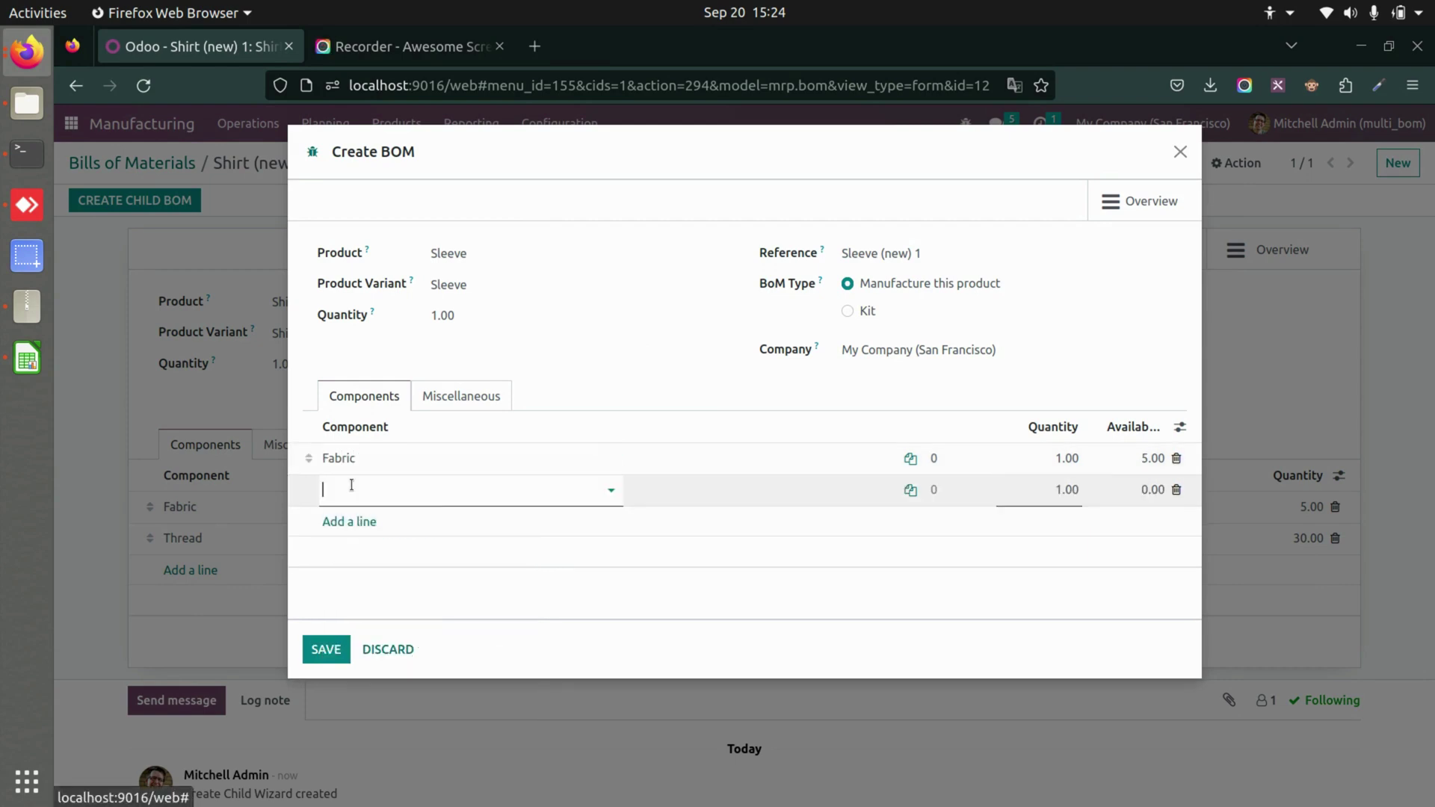
type("thre")
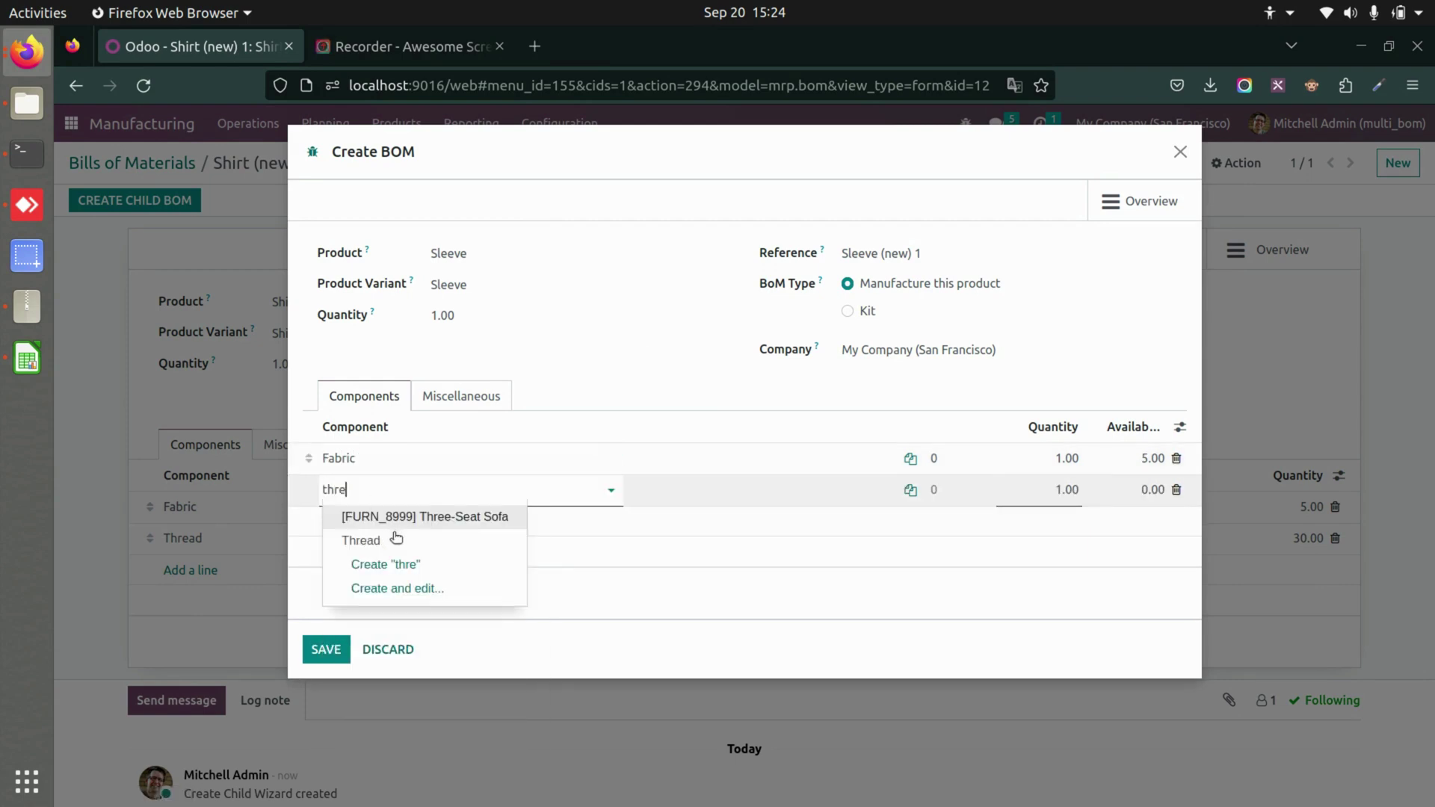
left_click(500, 533)
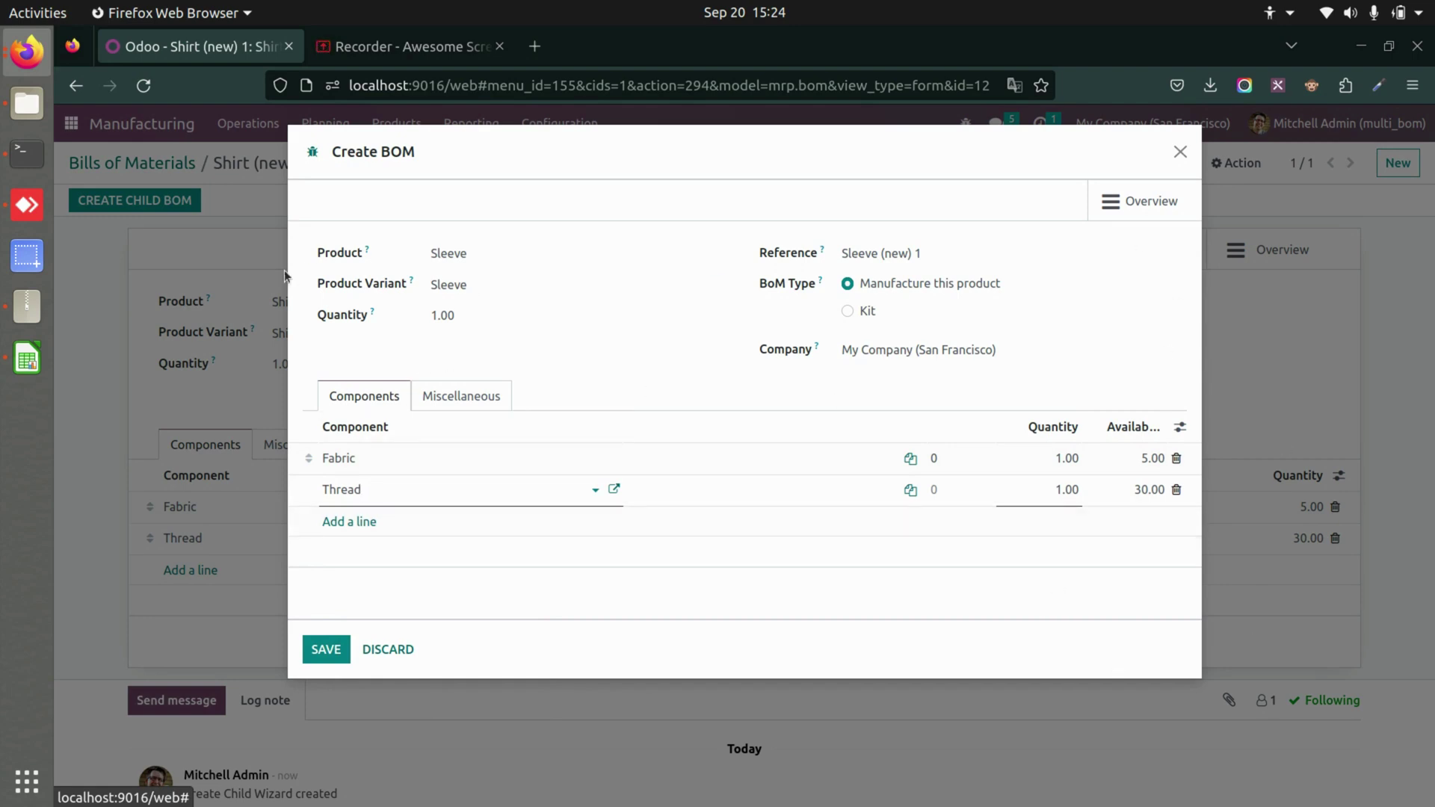
left_click(1055, 459)
double_click(1053, 459)
left_click(1055, 490)
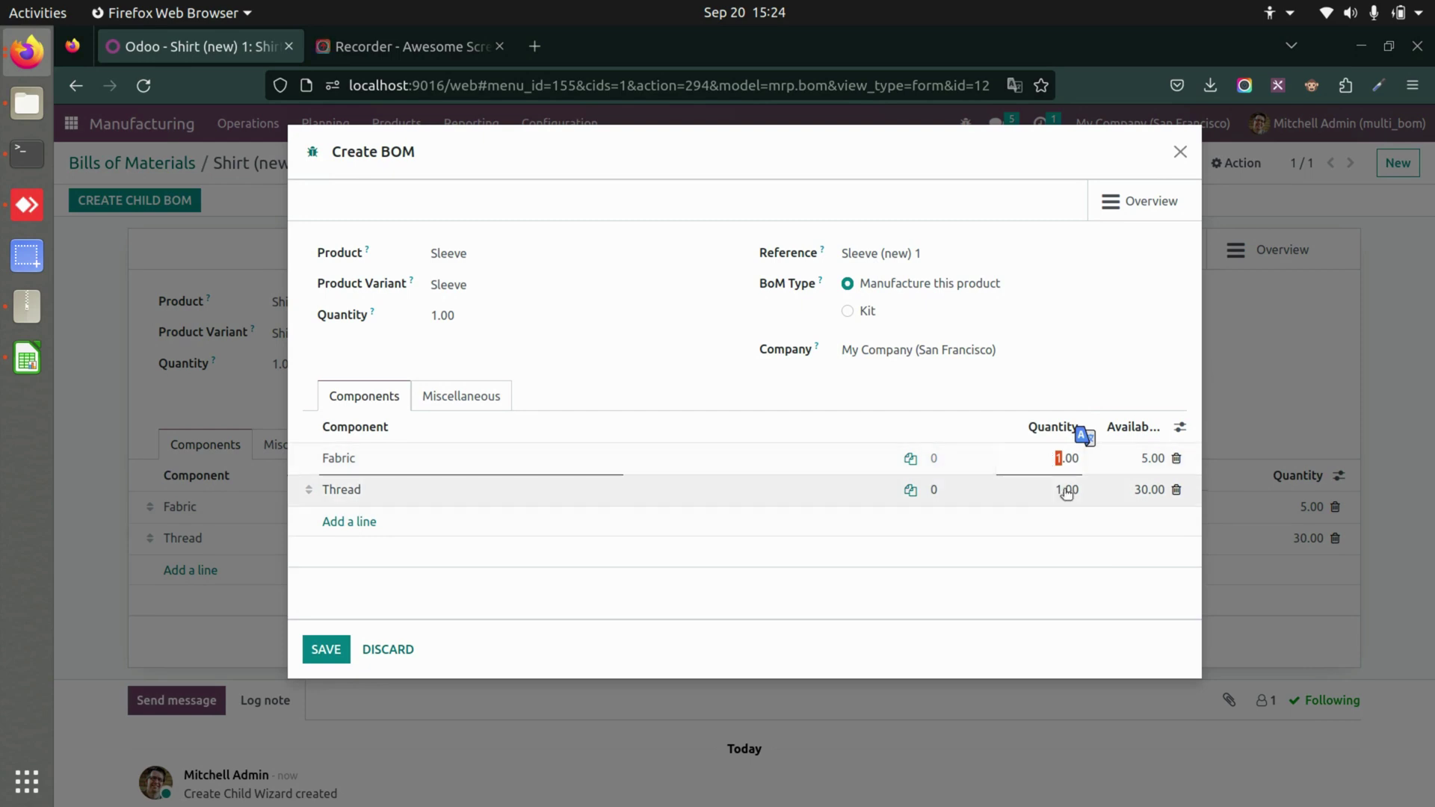
double_click(1055, 492)
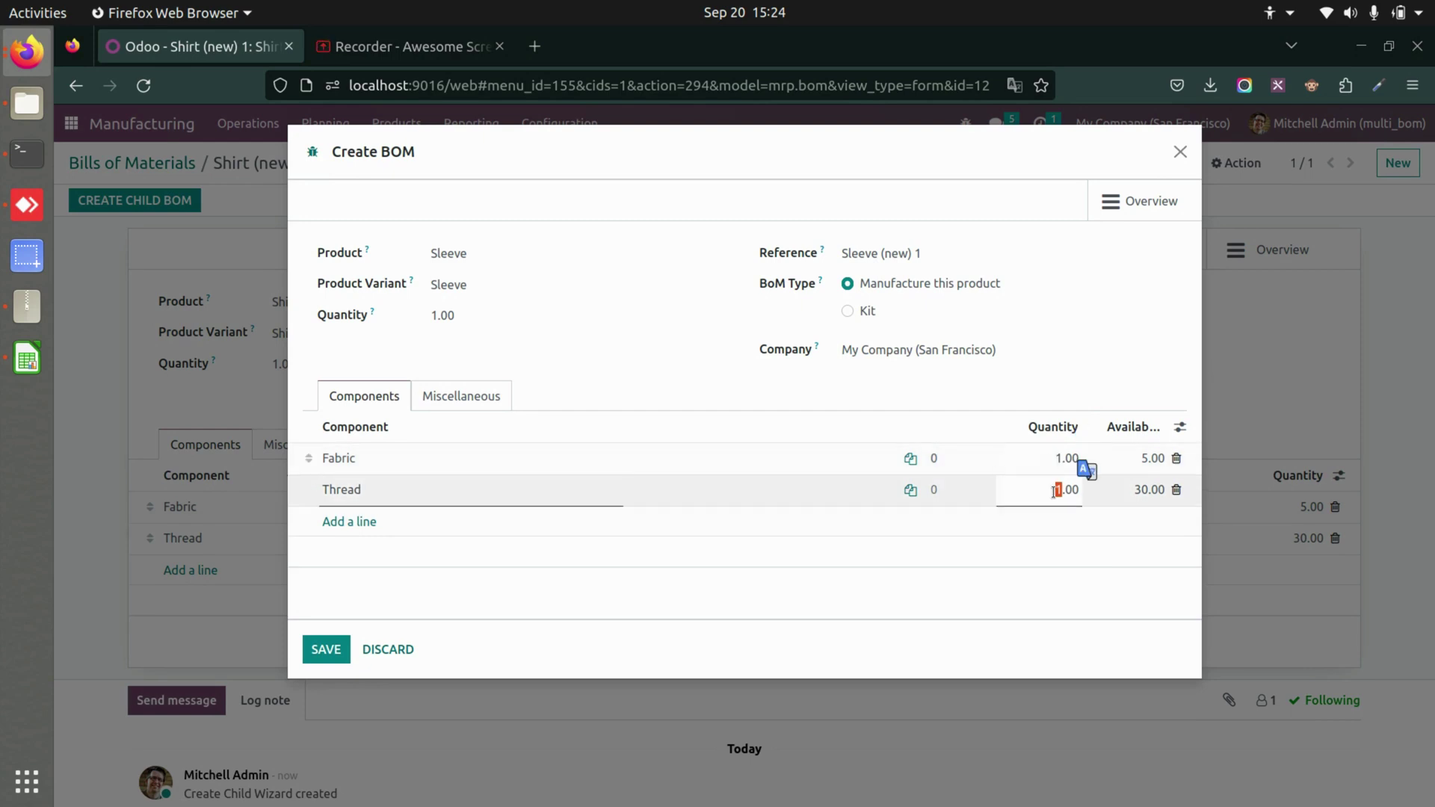
type("10")
Step: Save the Sleeve child BoM and check its line on the Shirt BoM
left_click(326, 649)
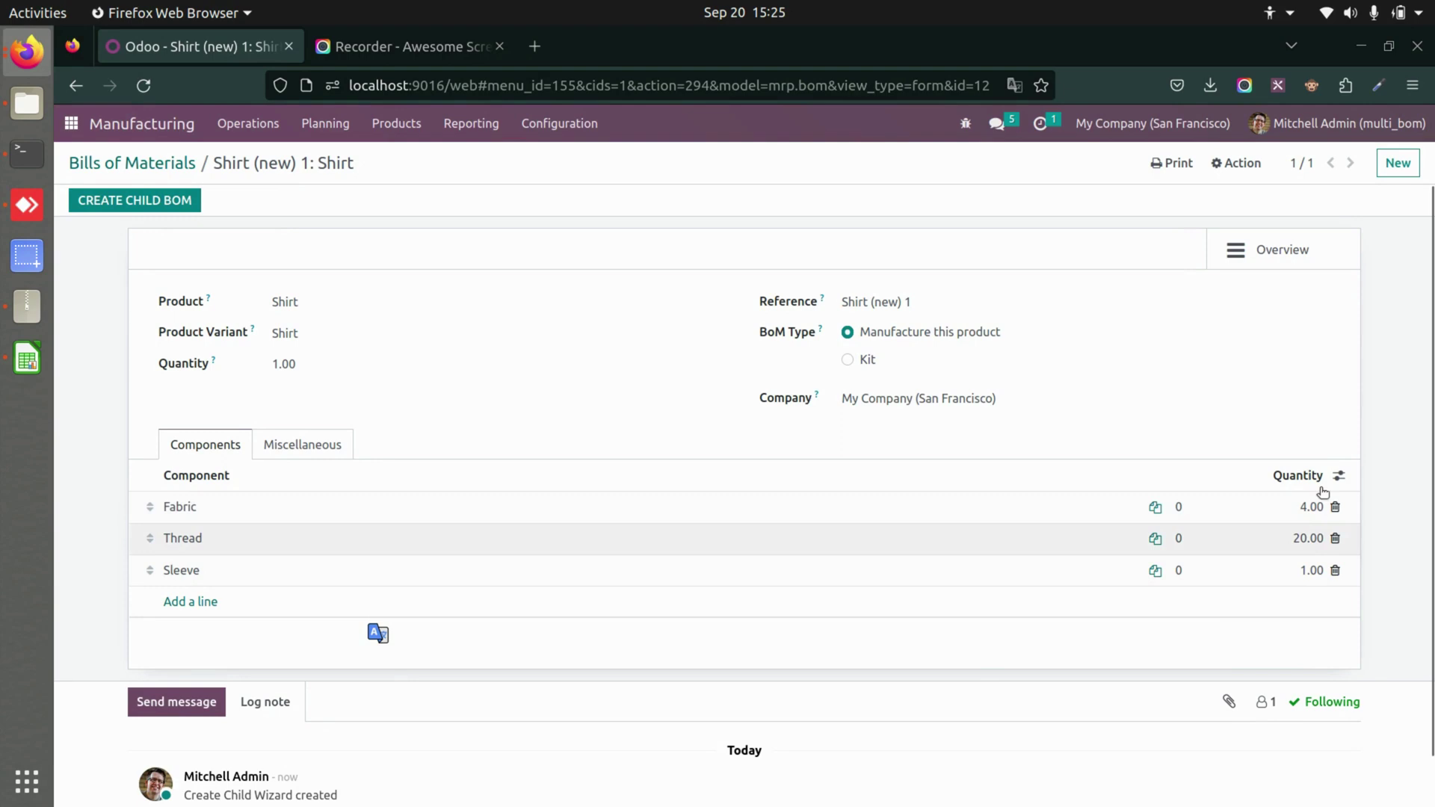
left_click(1321, 574)
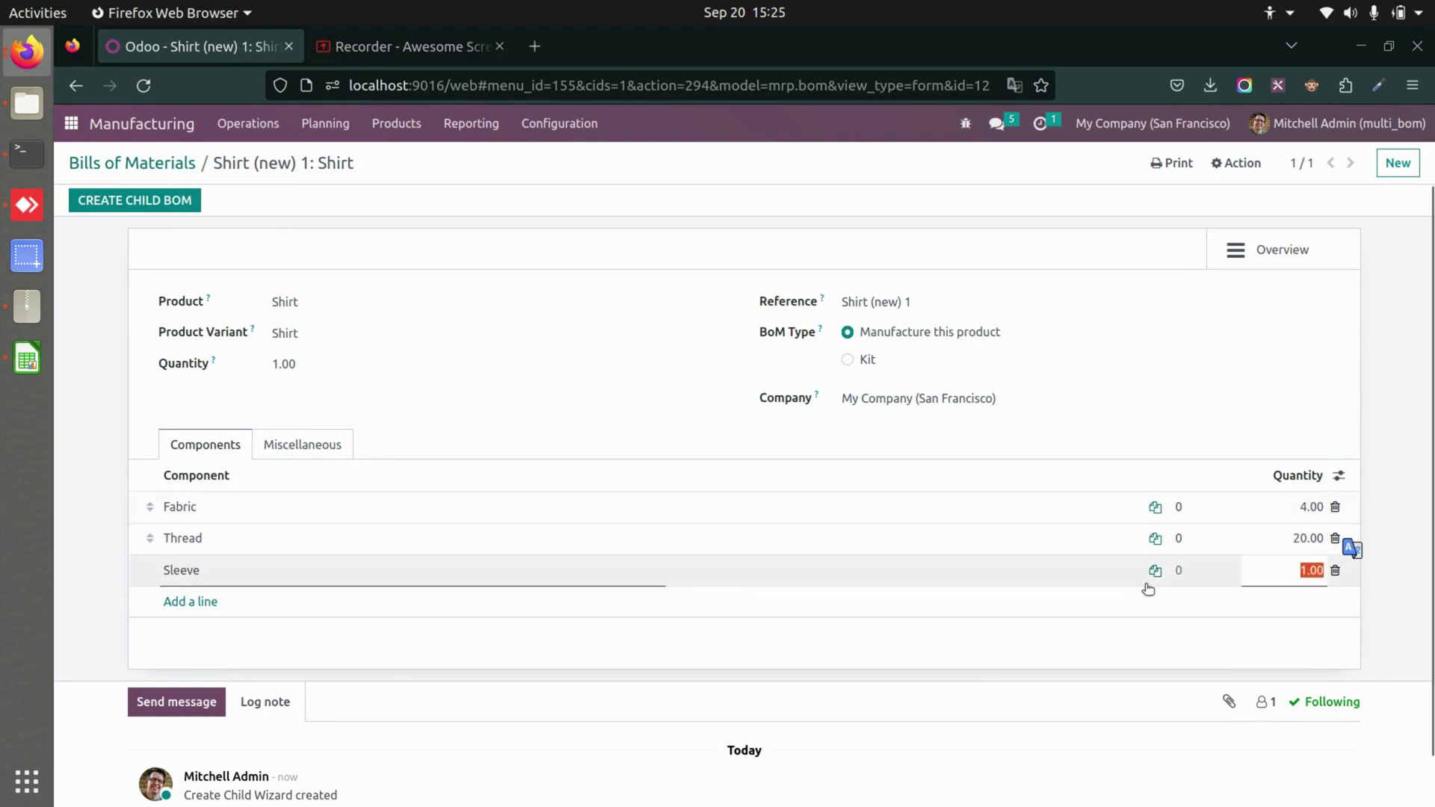
left_click(1149, 671)
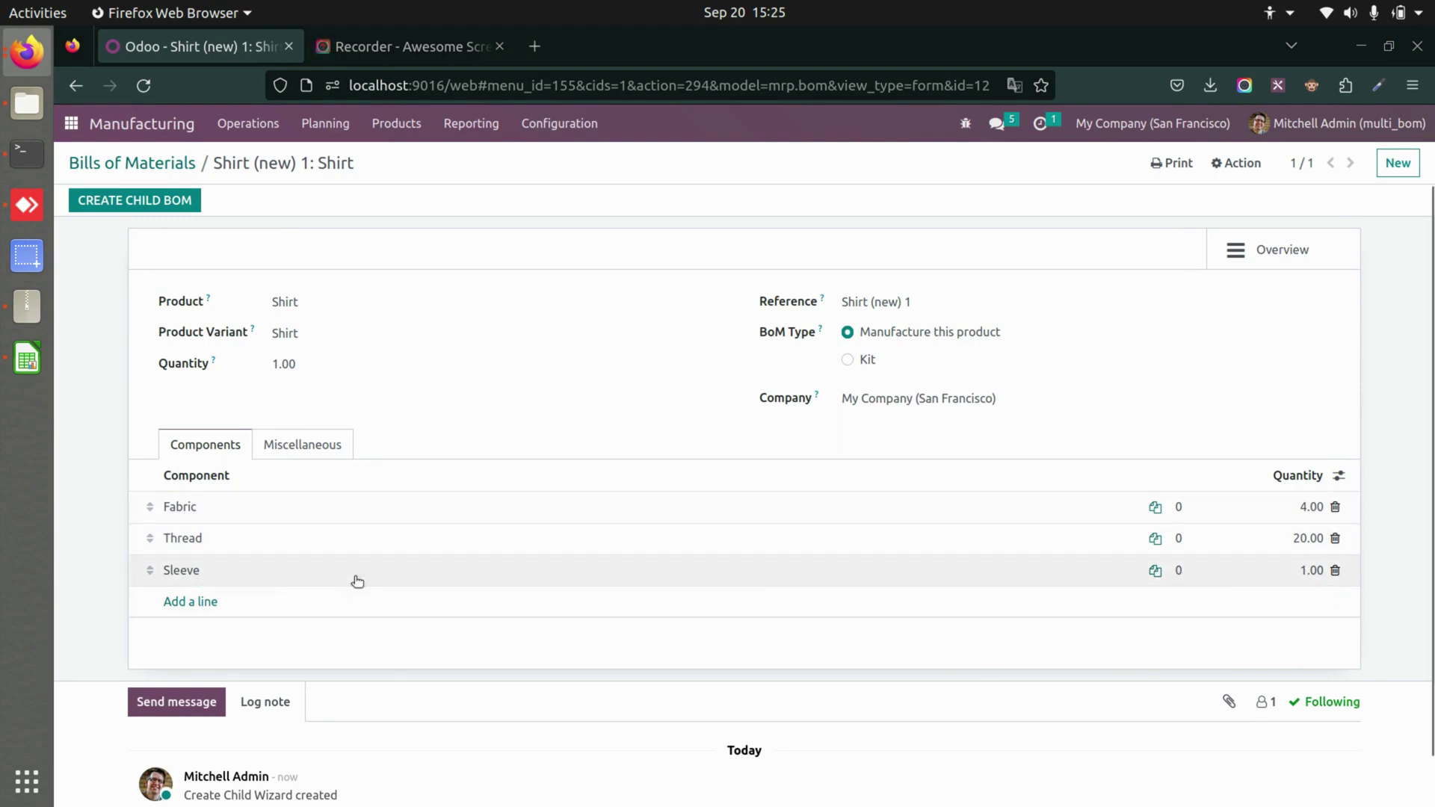
Step: Start another child BoM of Shirt with Collar as product and variant
left_click(158, 206)
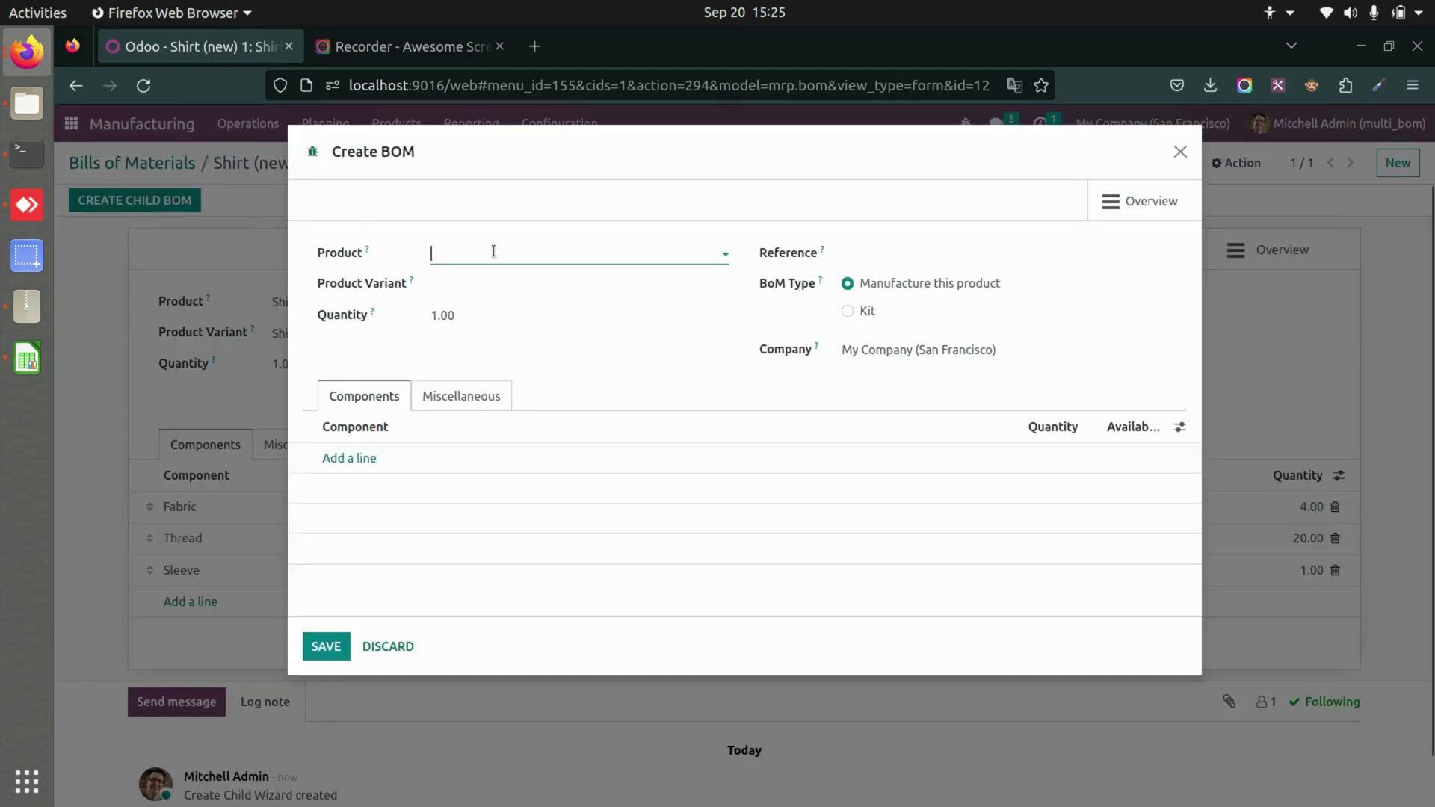
left_click(494, 251)
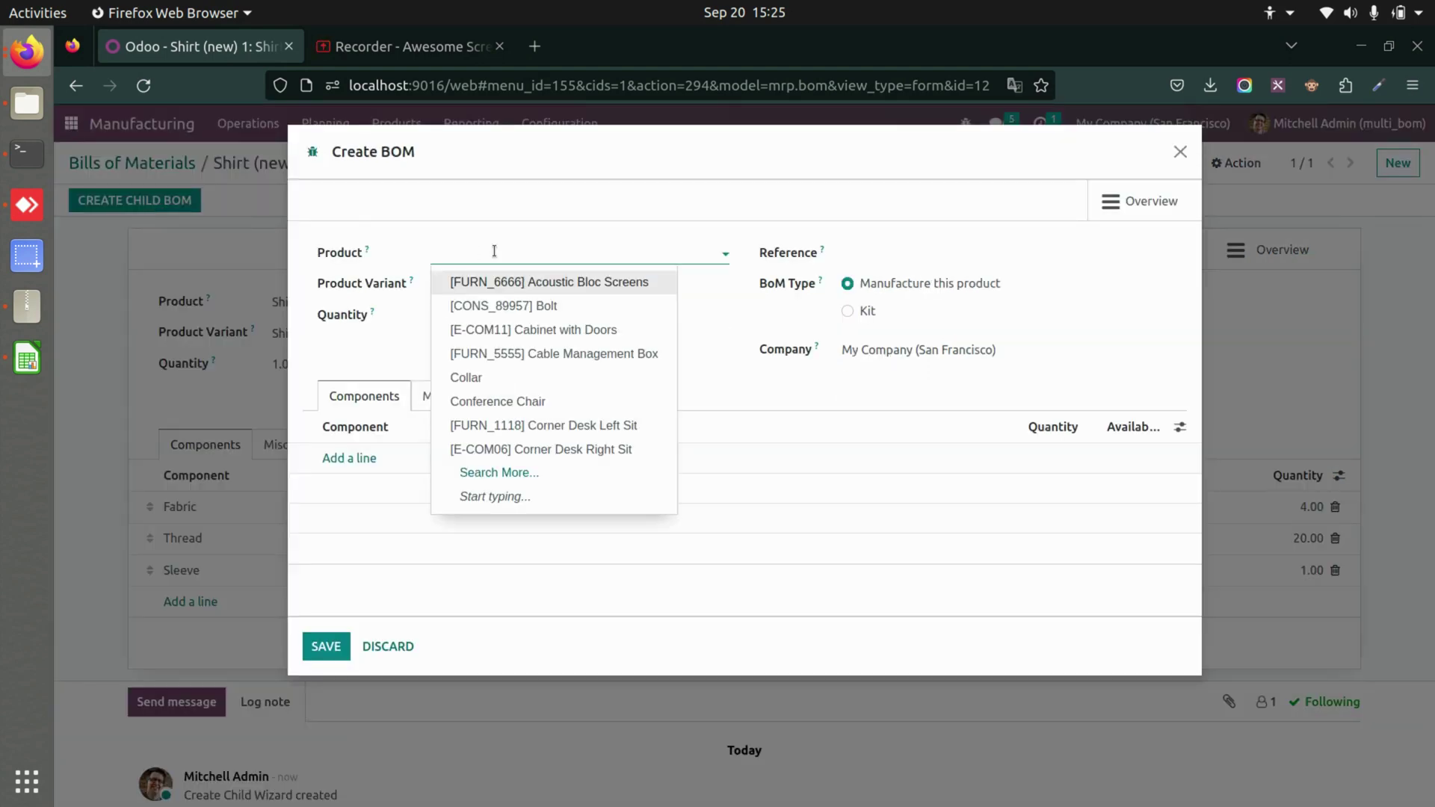
type("coll")
left_click(482, 286)
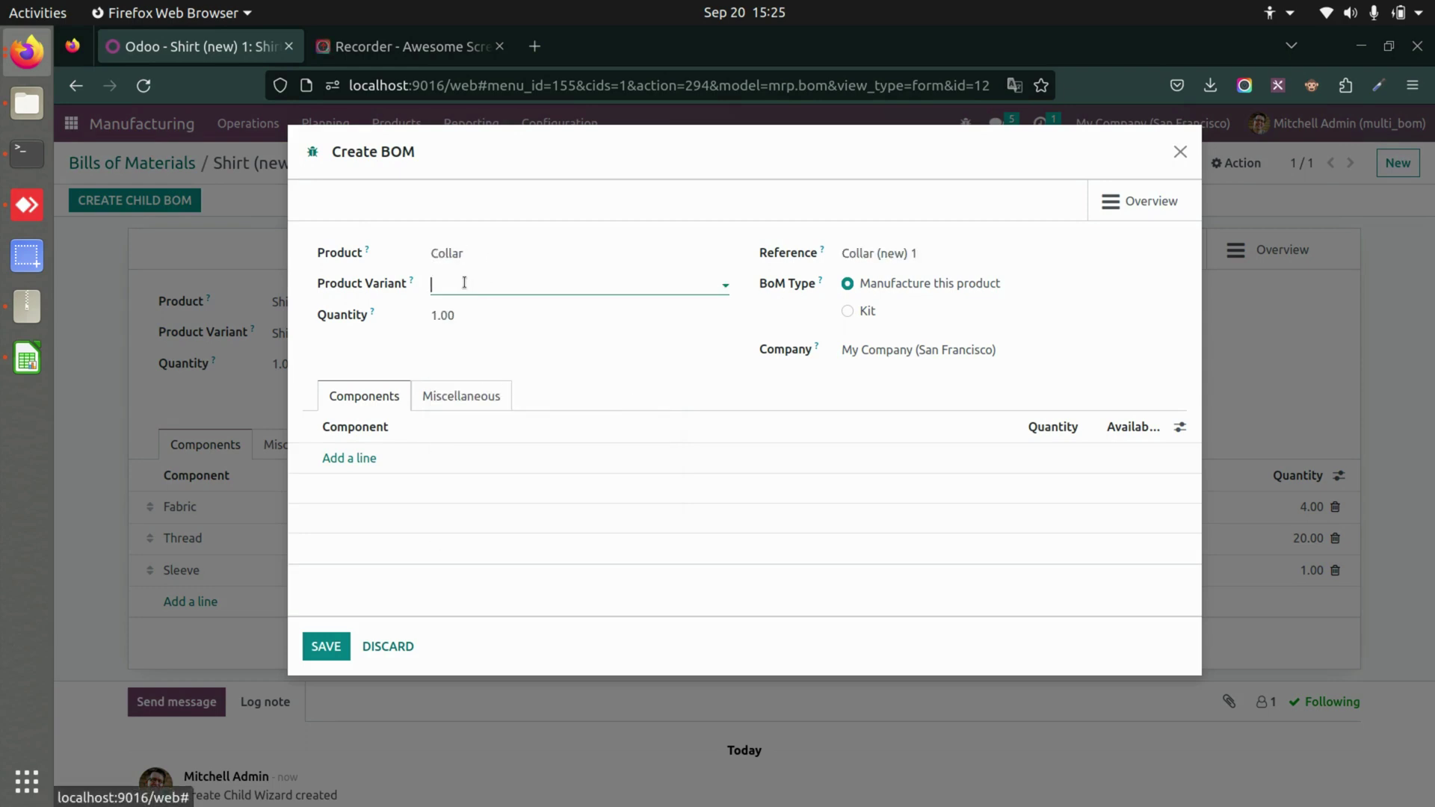
left_click(465, 283)
left_click(464, 311)
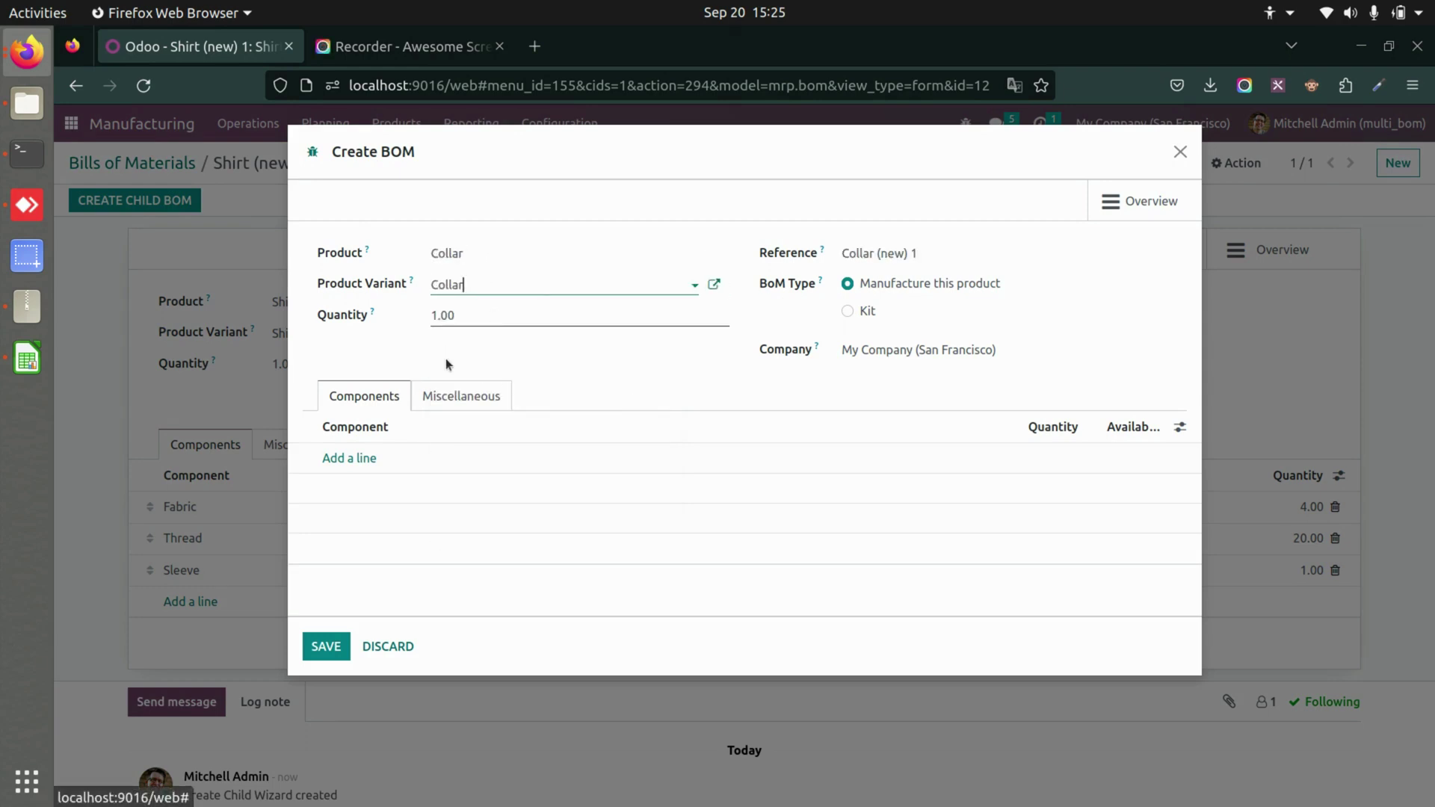
Step: Add Fabric and Thread (quantity 8) to the Collar BoM and save it
left_click(354, 458)
type("fabr")
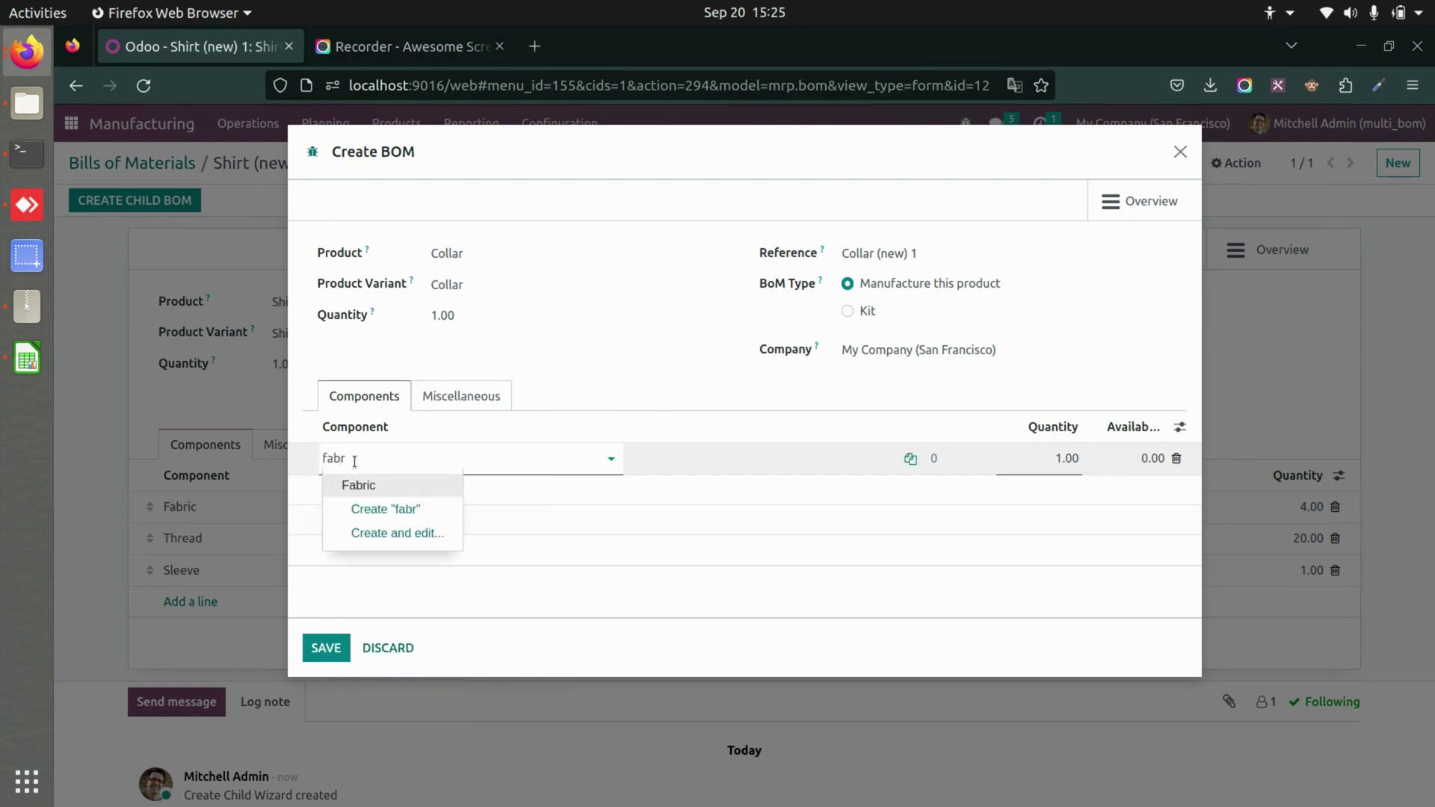
left_click(359, 484)
left_click(360, 489)
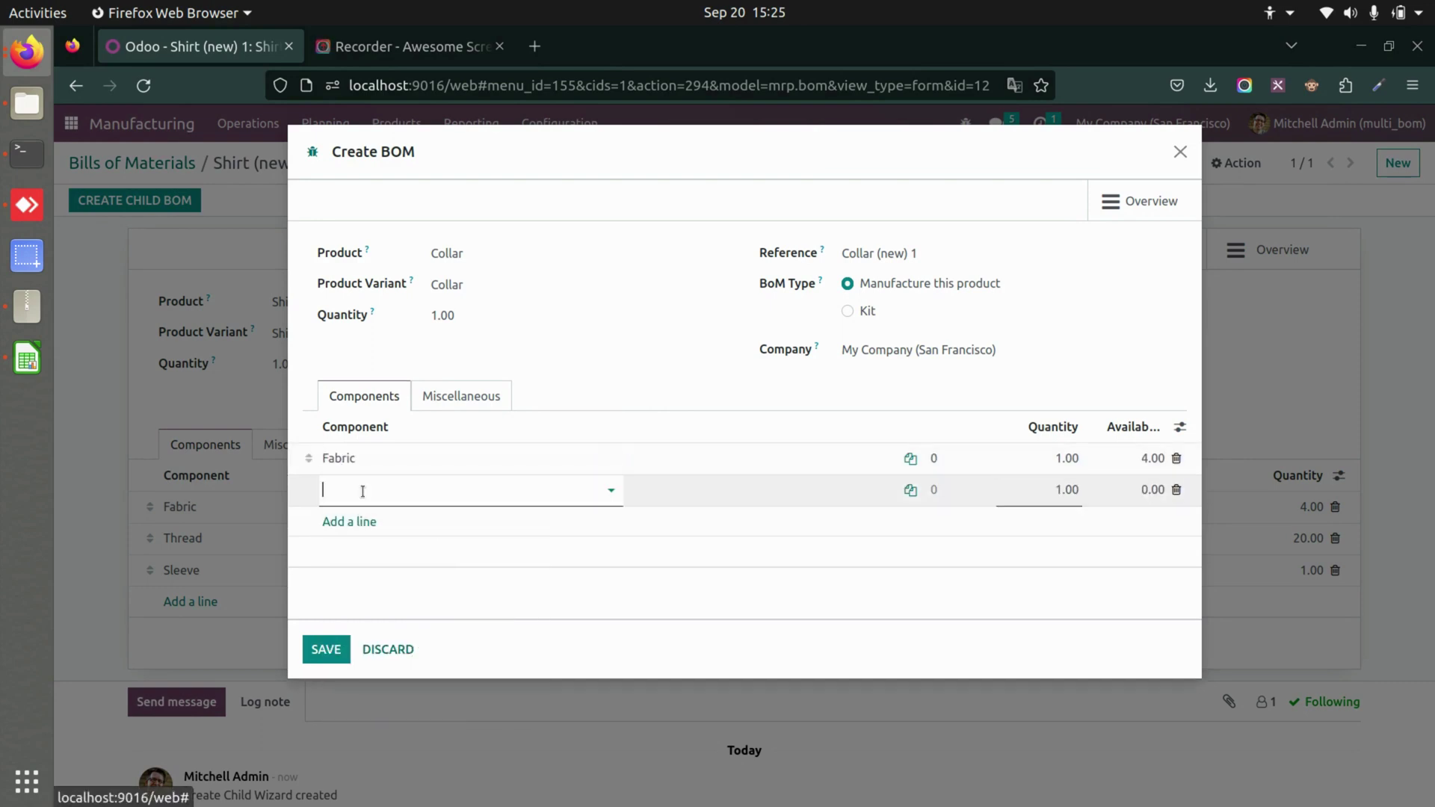
type("thre")
key("Down")
key("Return")
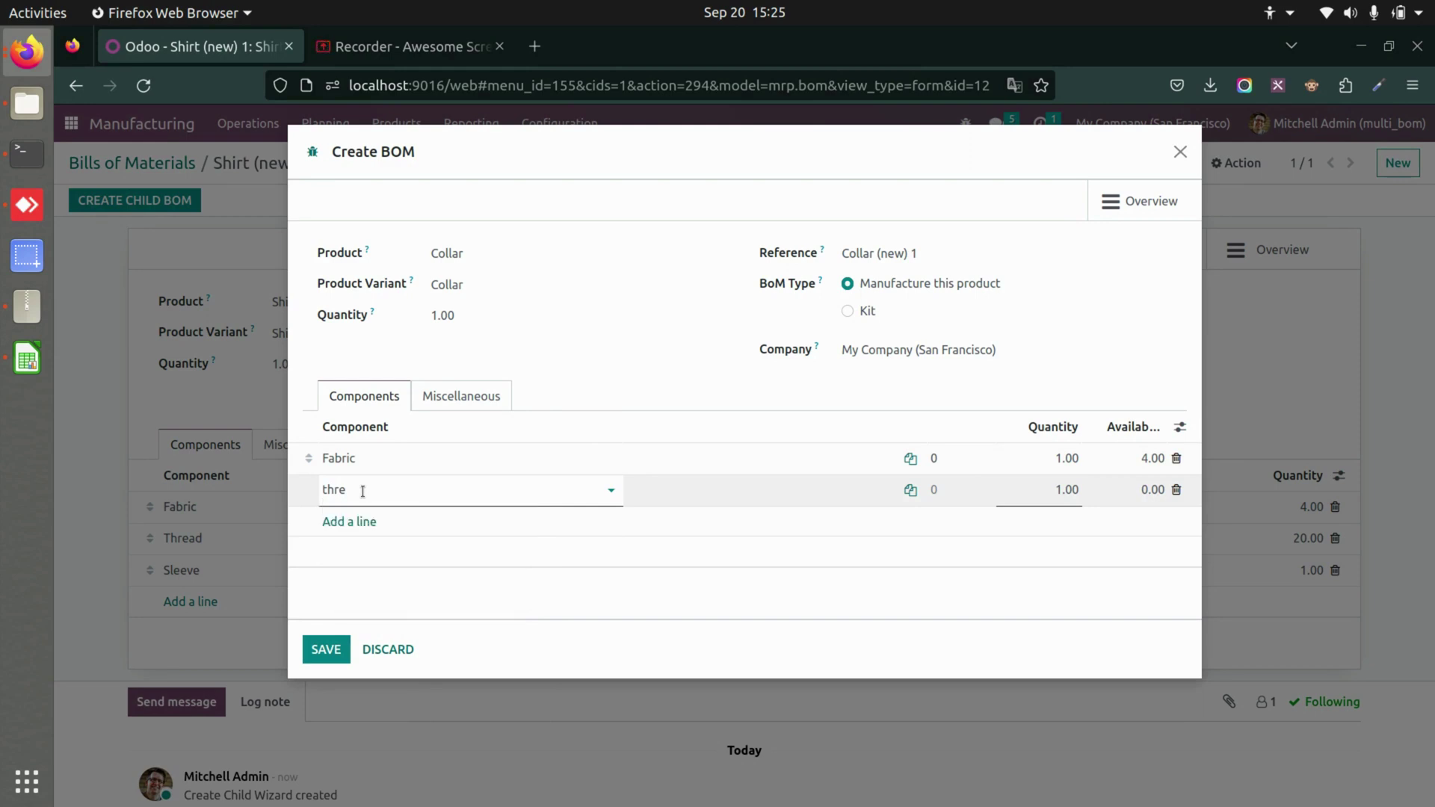
left_click(1051, 490)
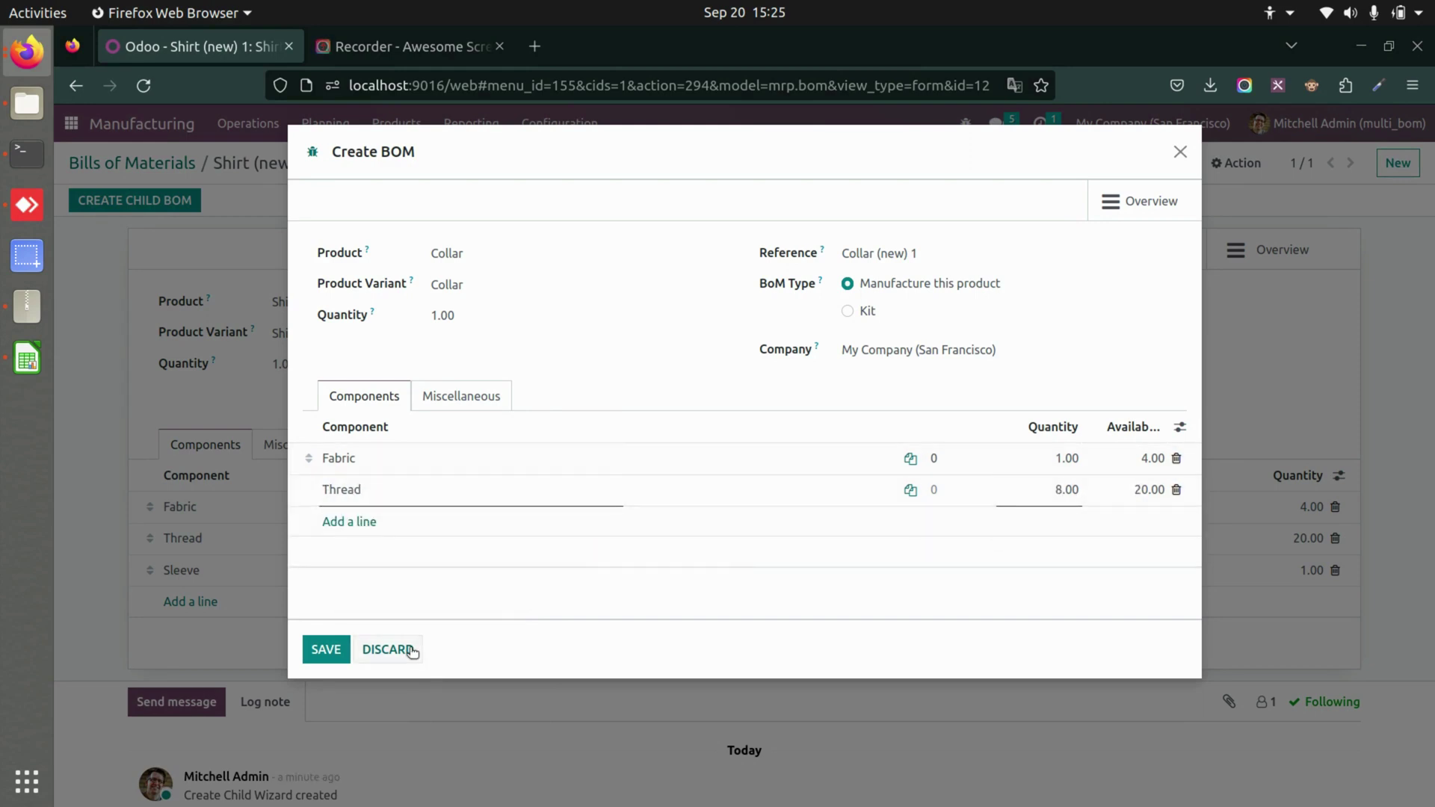
left_click(326, 649)
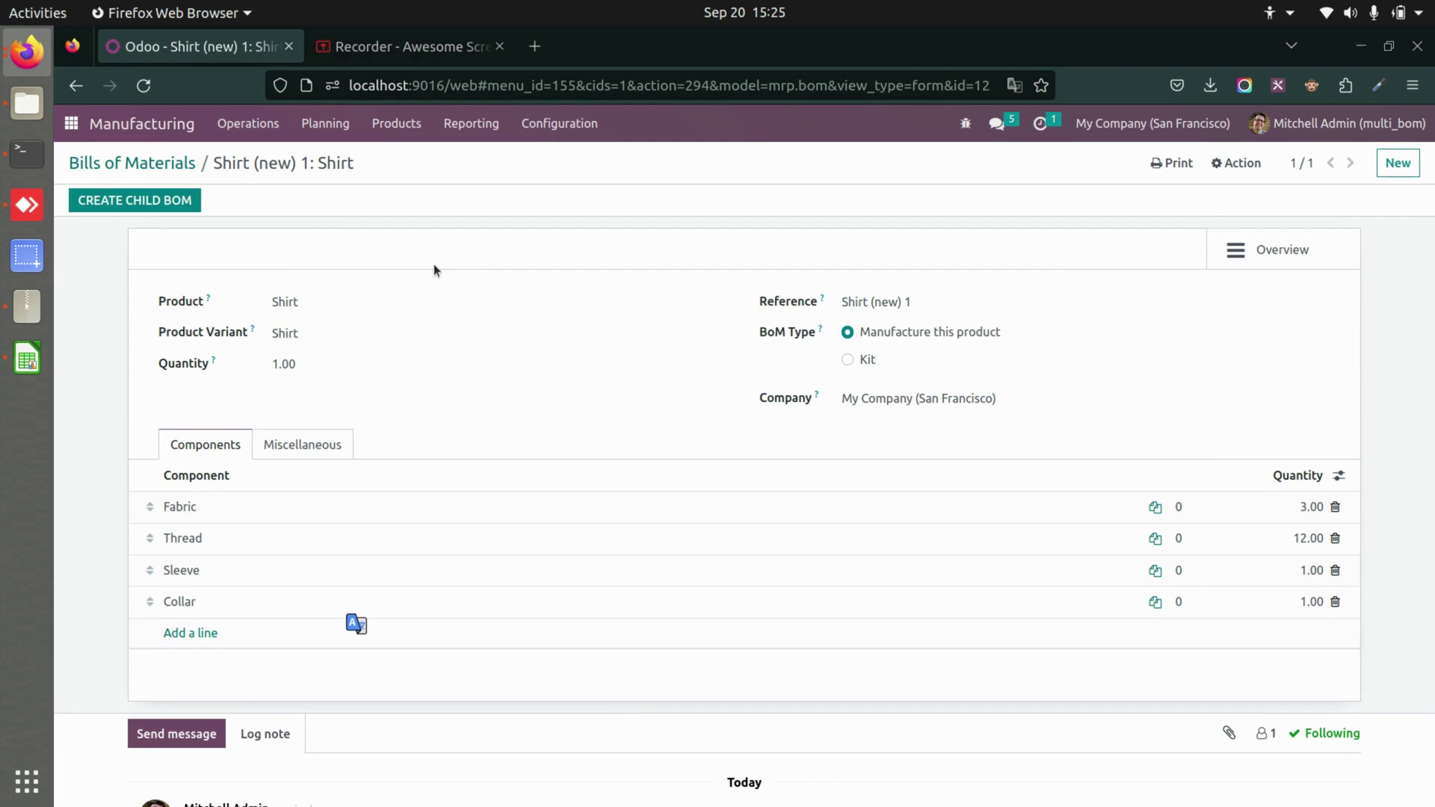
Step: Go from the bills of materials to the Manufacturing Orders list
left_click(183, 163)
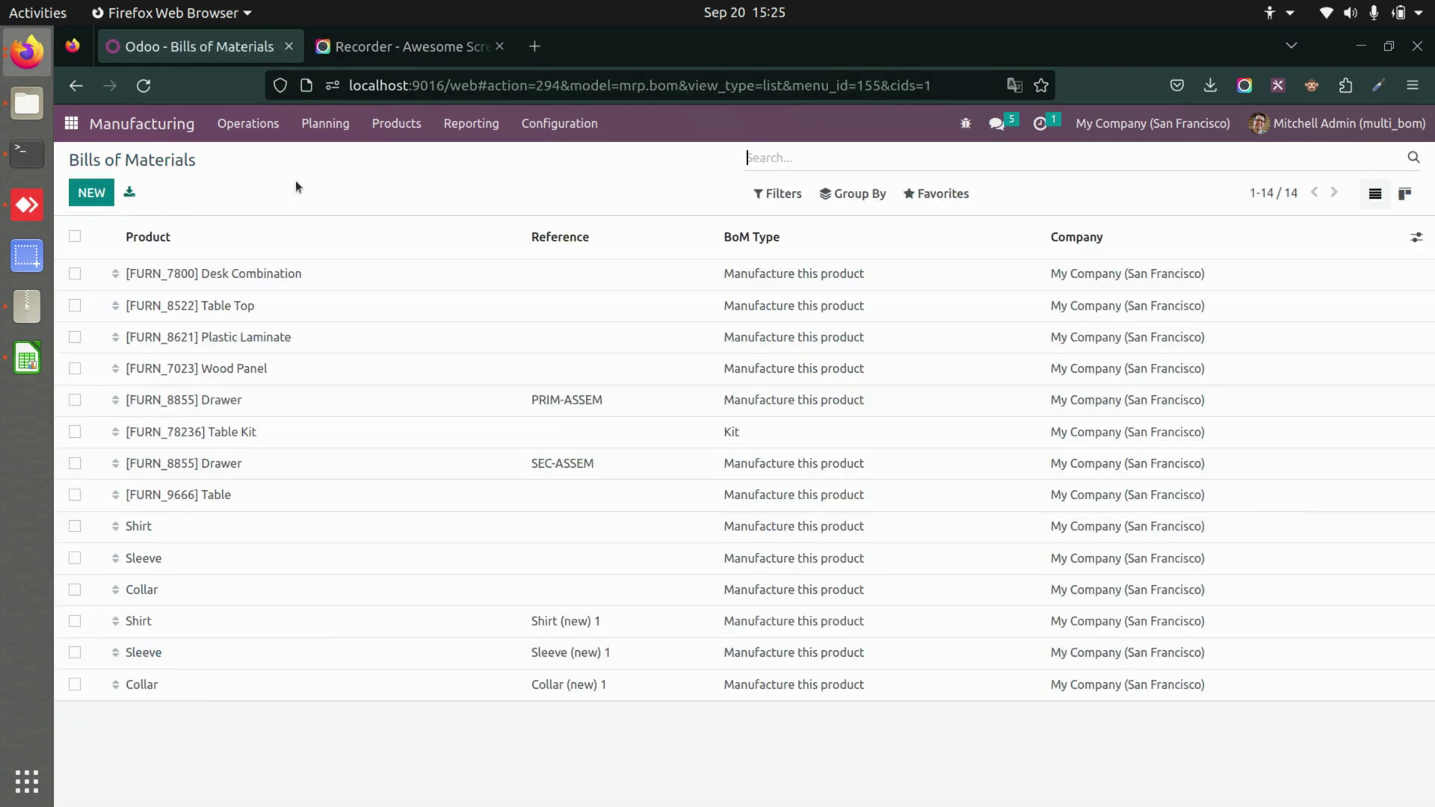
left_click(311, 127)
mouse_move(411, 123)
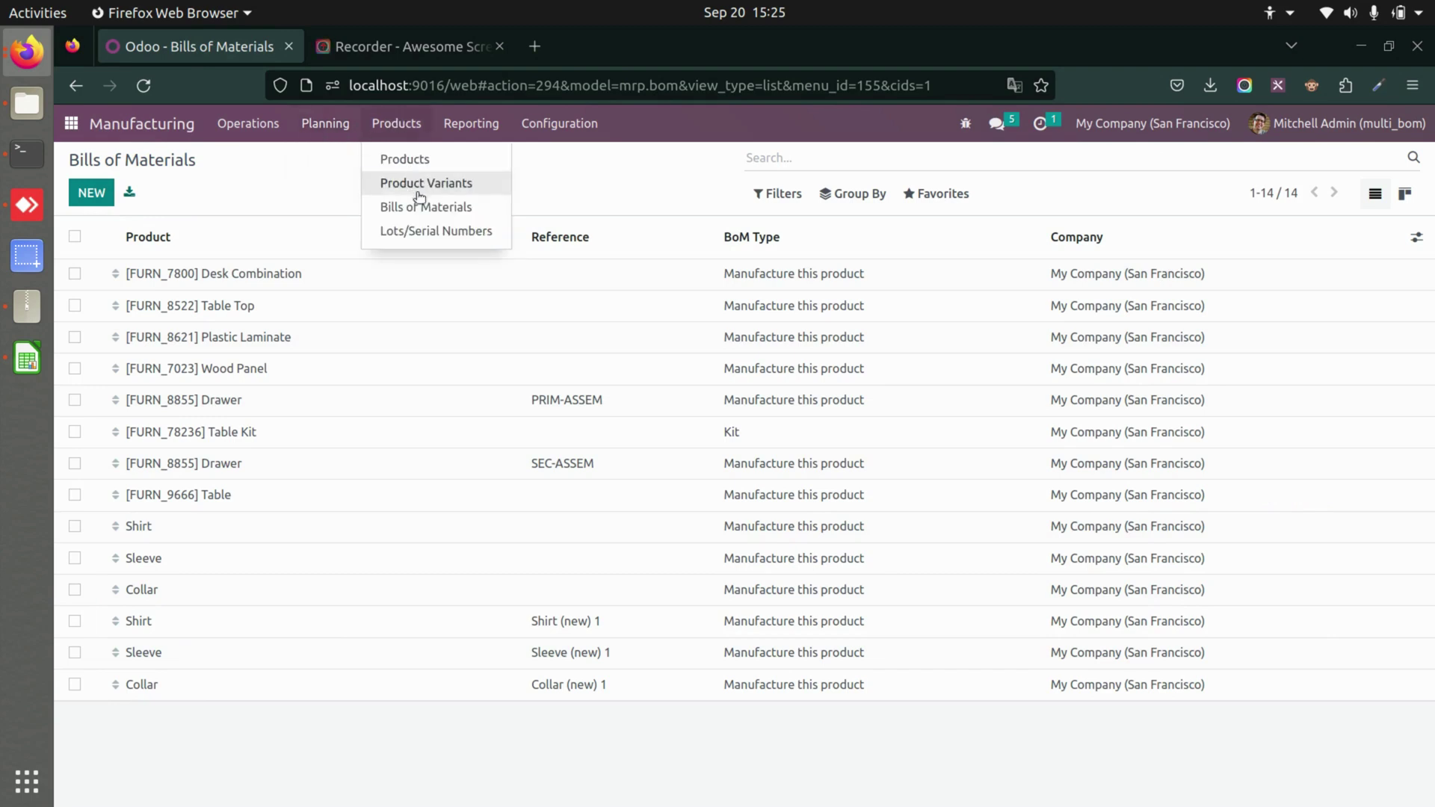
mouse_move(255, 123)
left_click(266, 157)
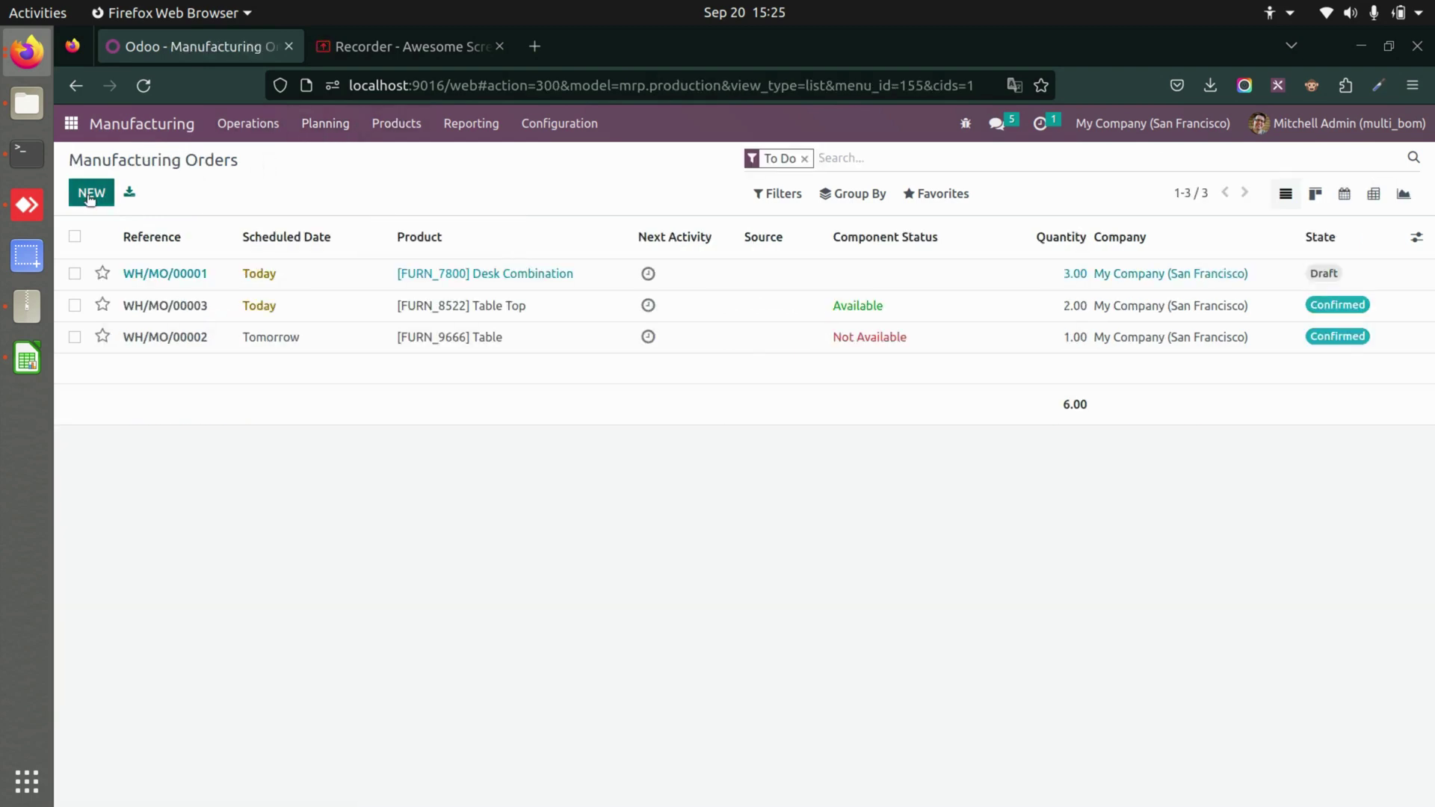
Step: Start a new manufacturing order with Shirt as the product
key("alt+c")
type("shi")
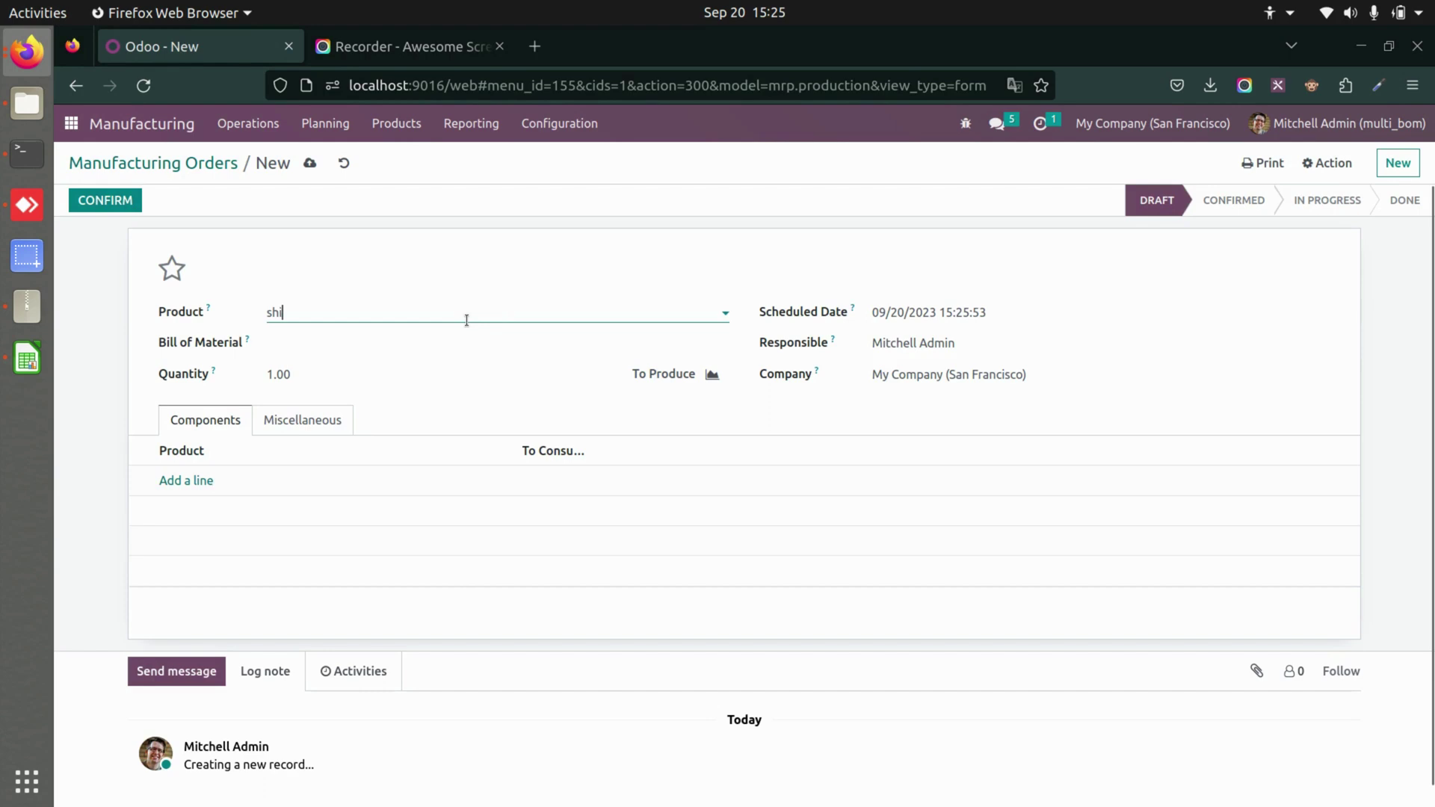
type("rt")
left_click(359, 346)
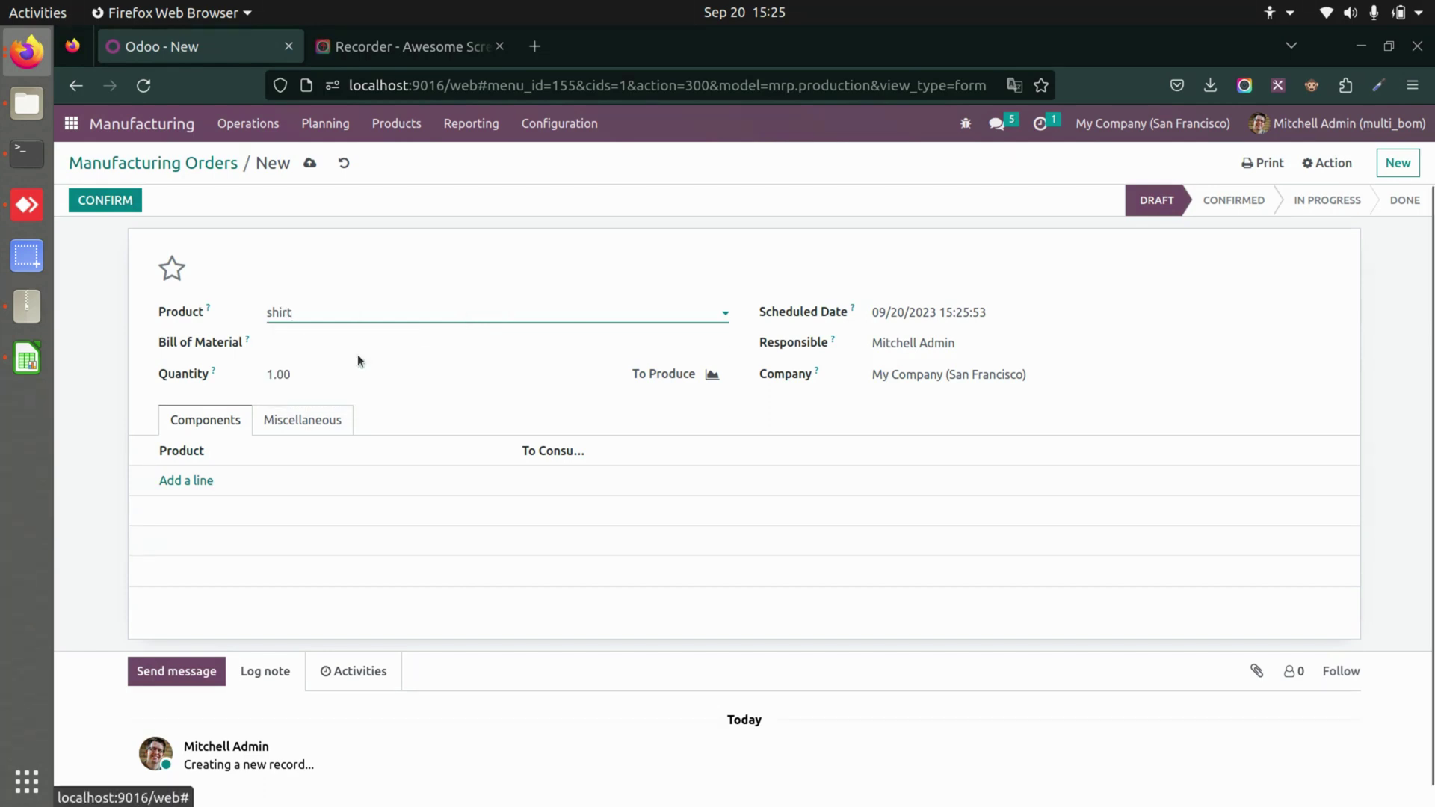
double_click(322, 312)
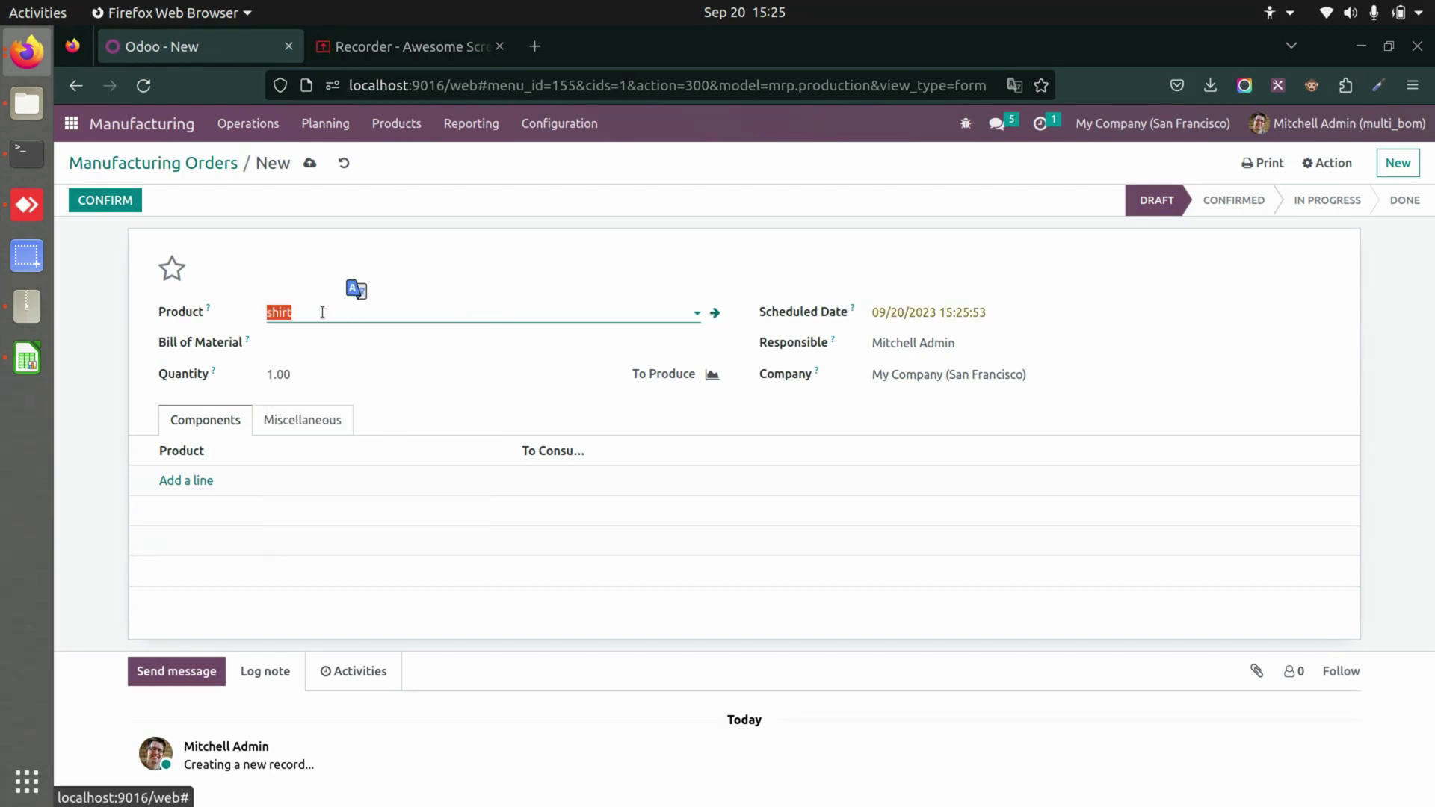
type("sh")
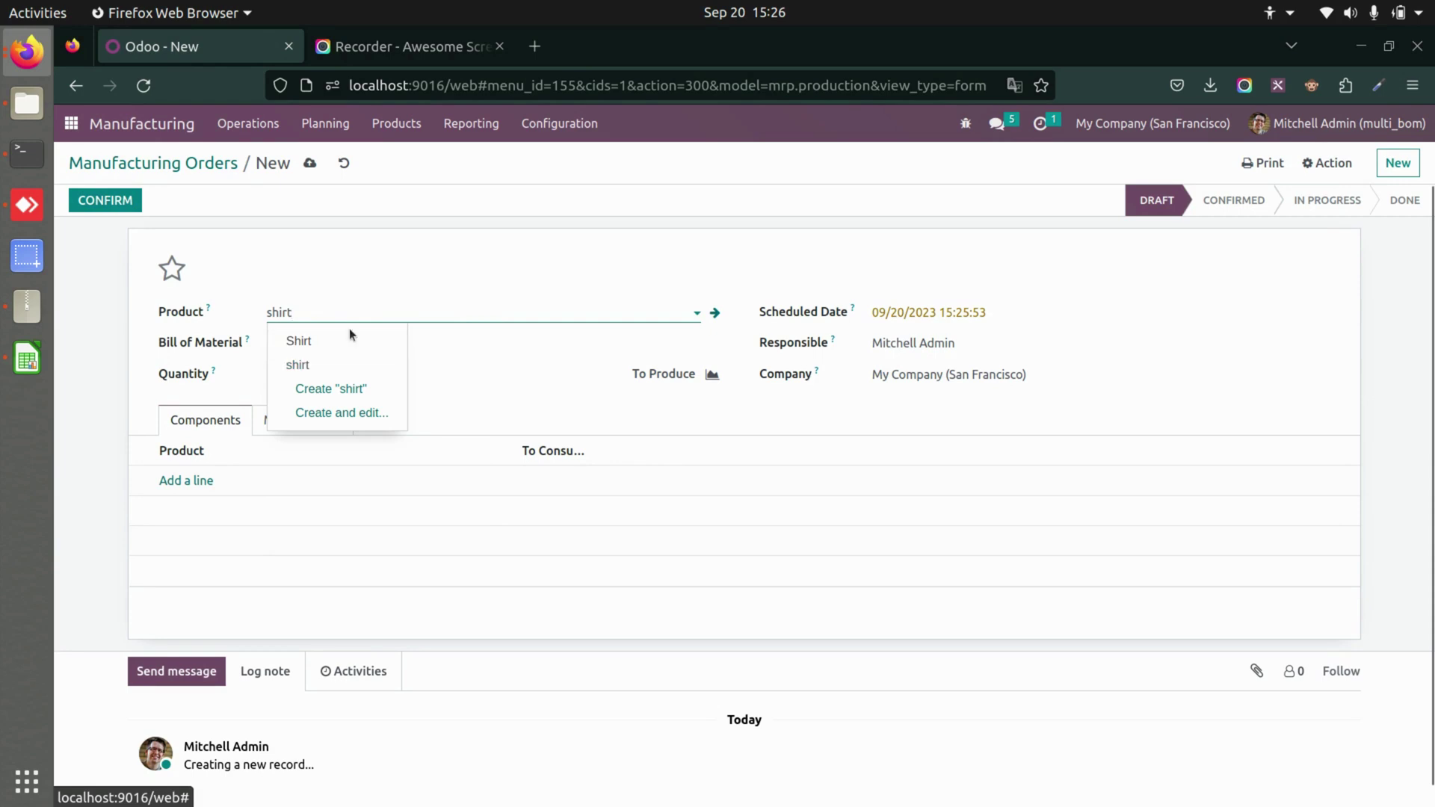
left_click(350, 335)
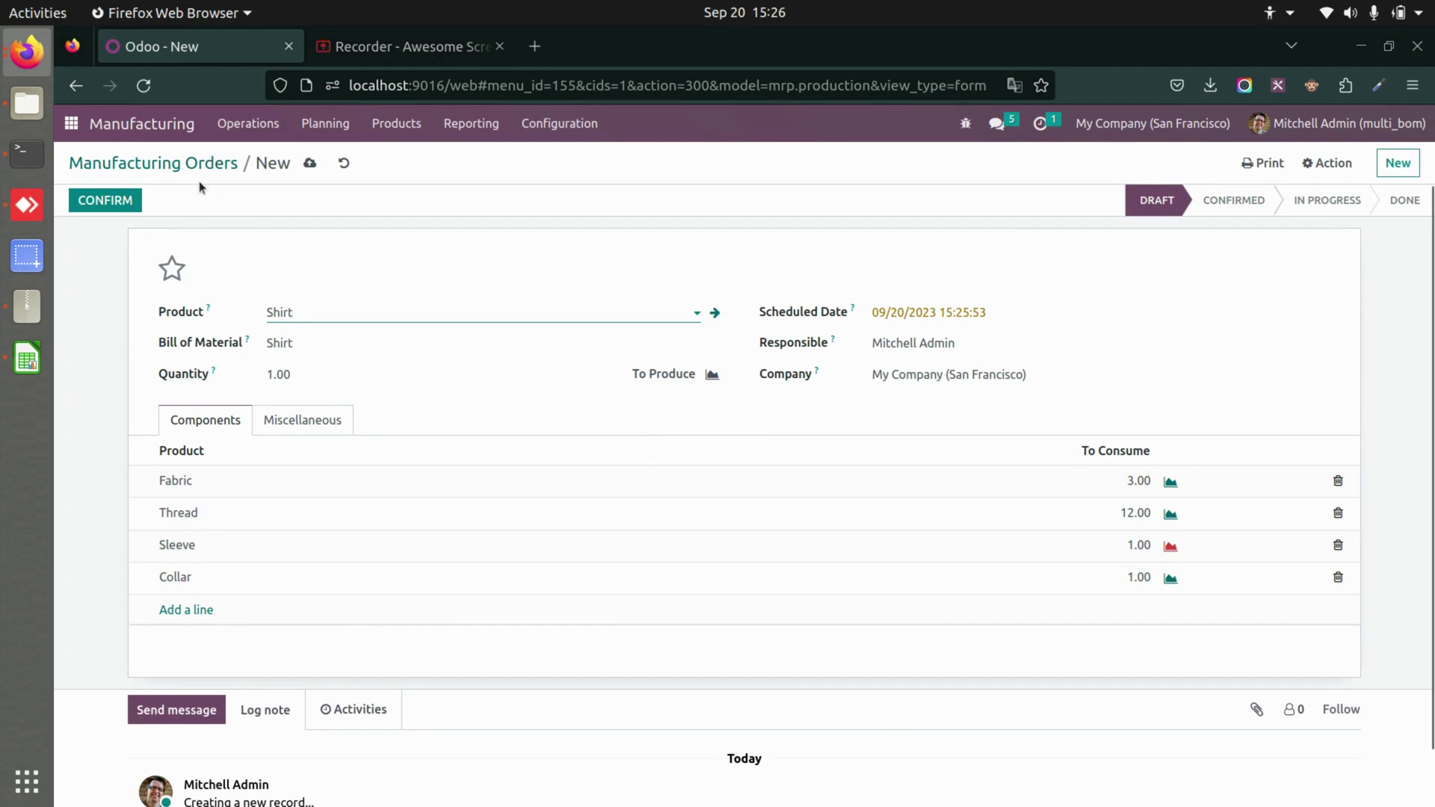
Step: Create a 1.00 Sleeve manufacturing order, confirm it and mark it done
left_click(174, 166)
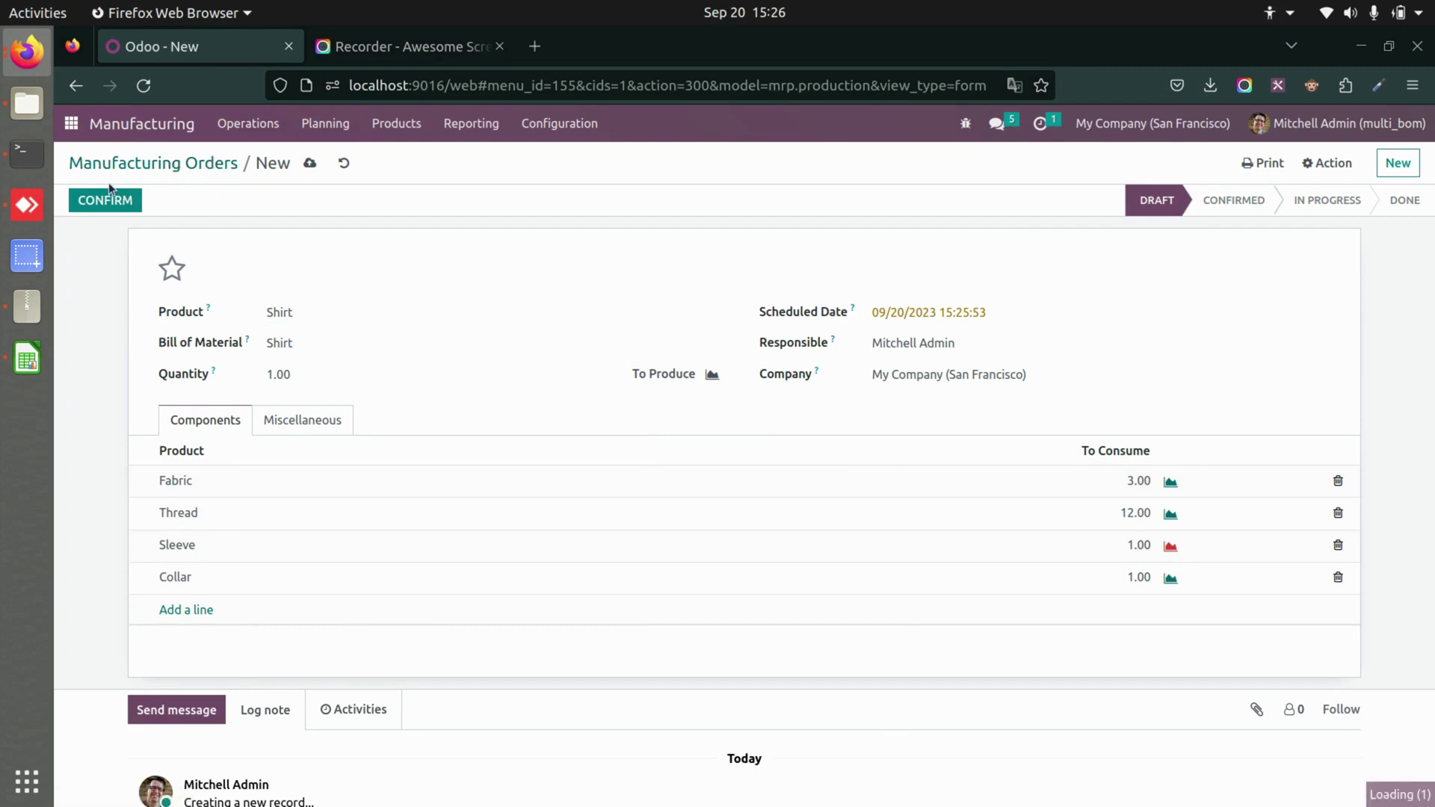
left_click(91, 191)
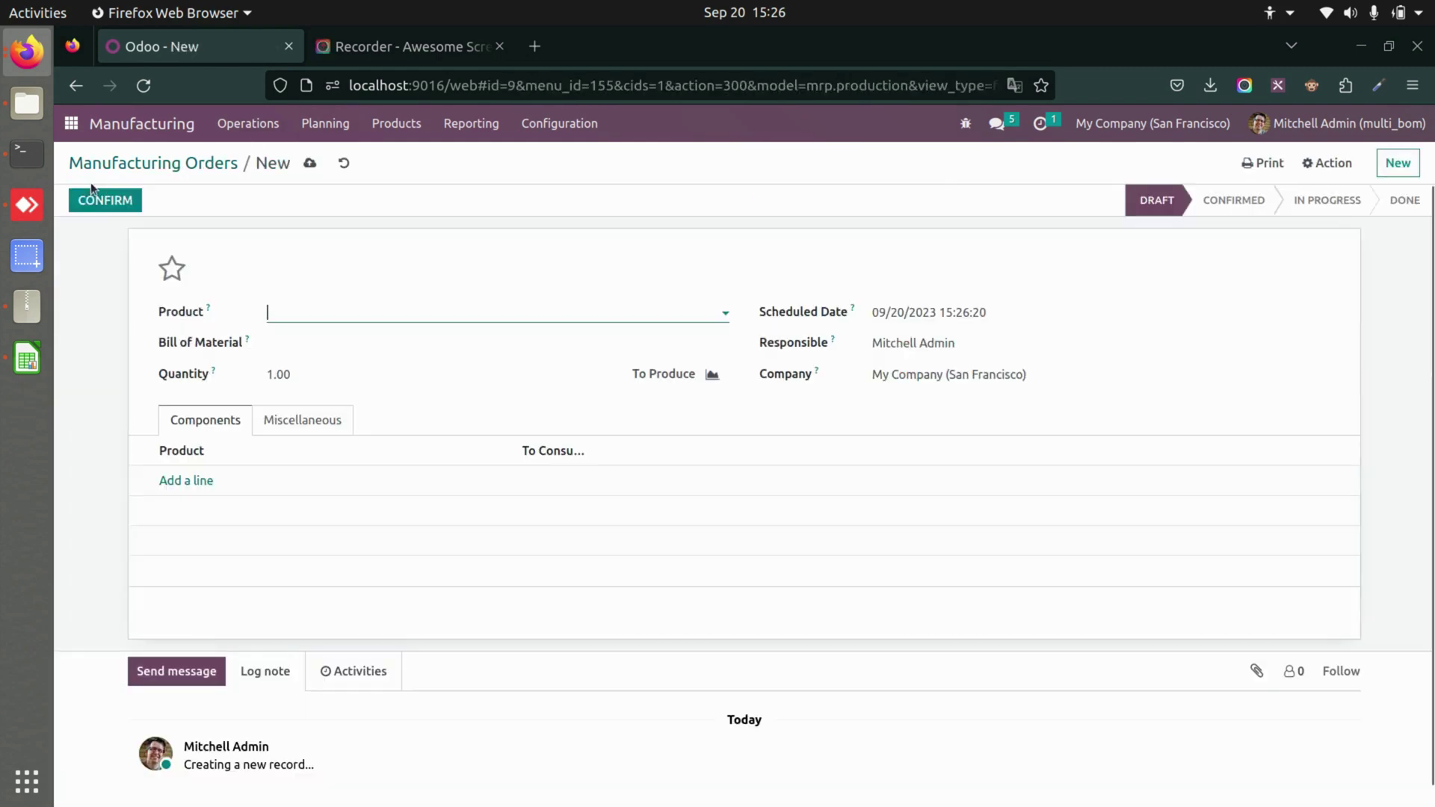
type("sleeve")
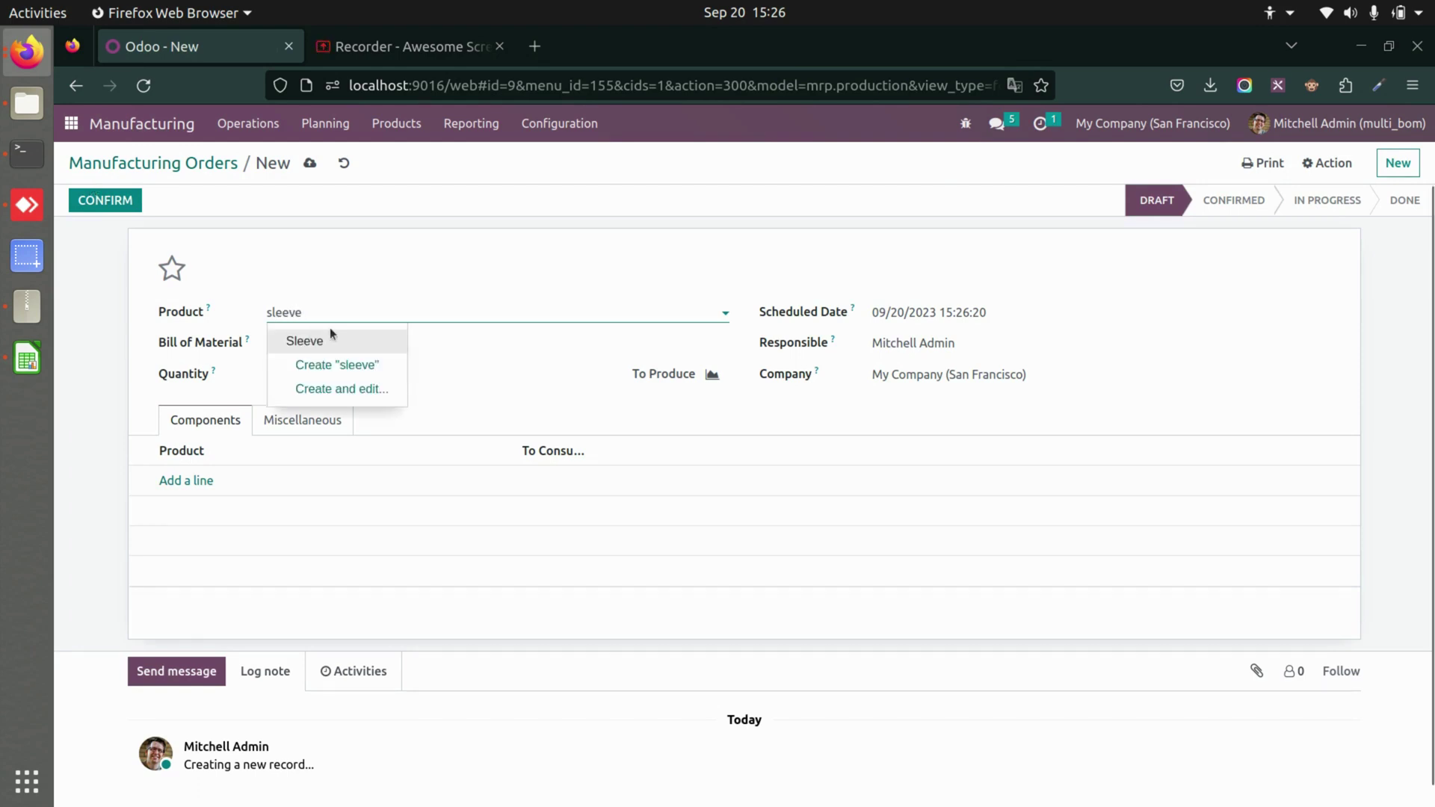
left_click(394, 336)
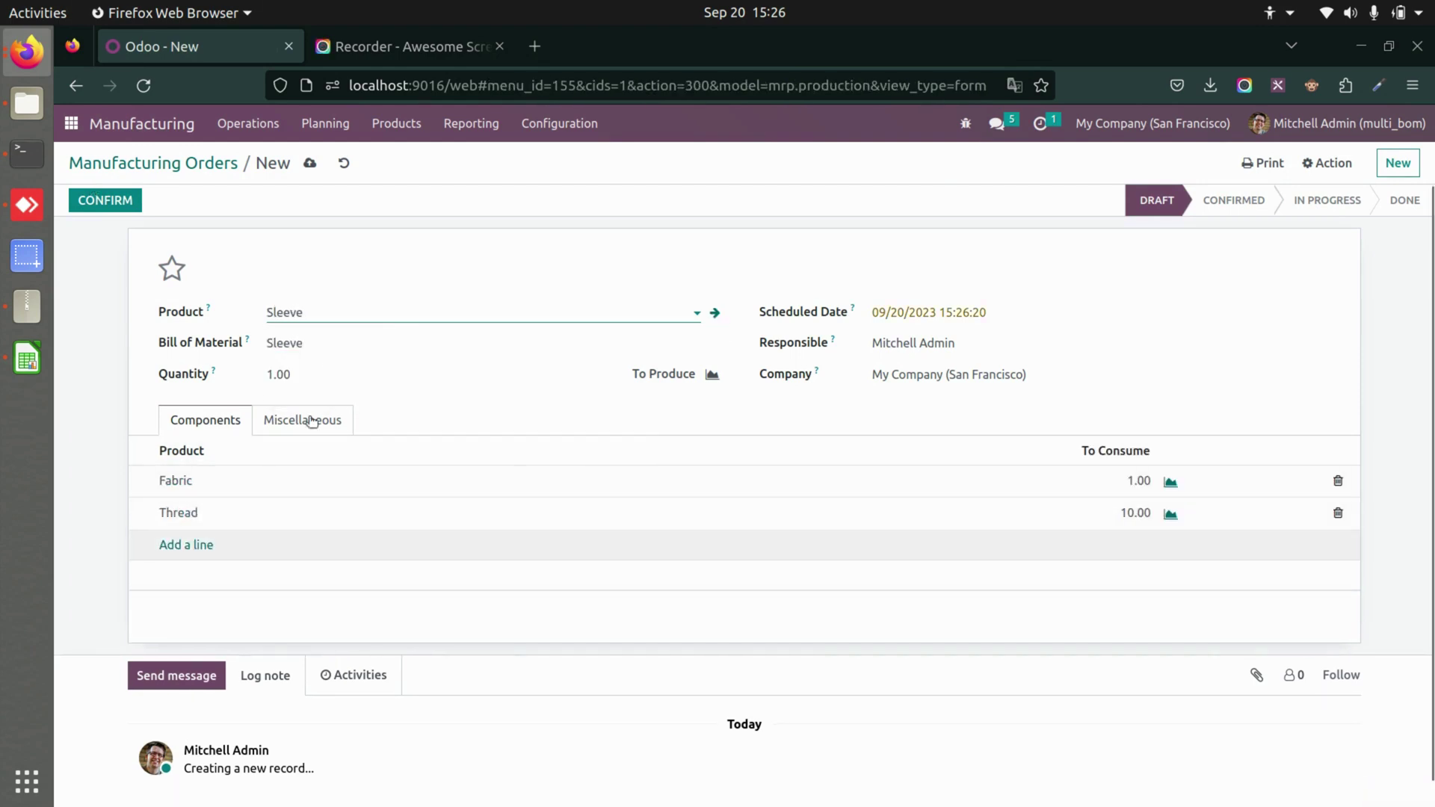
left_click(116, 202)
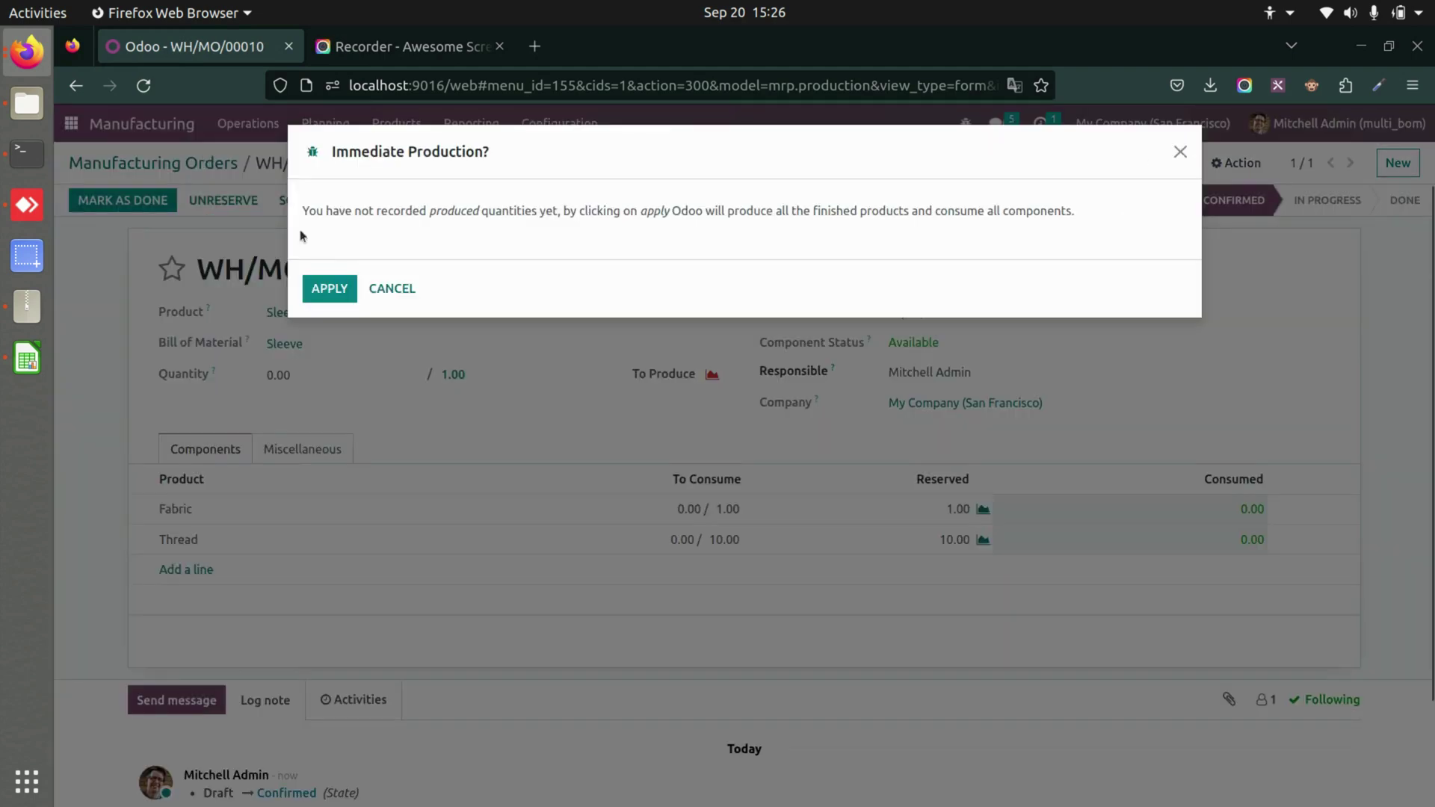
left_click(329, 288)
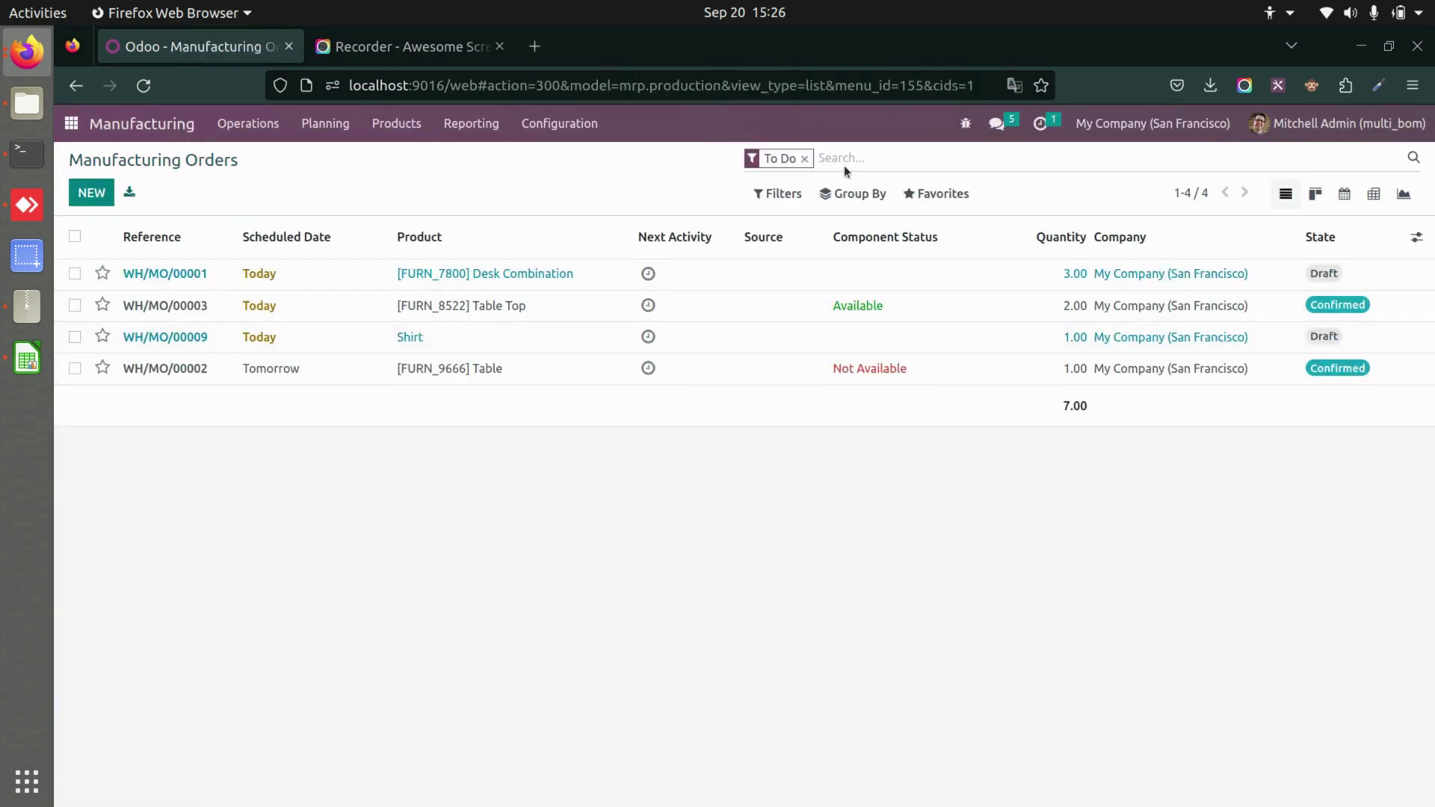
Step: Clear the To Do filter and look at the completed Shirt order WH/MO/00007
left_click(805, 159)
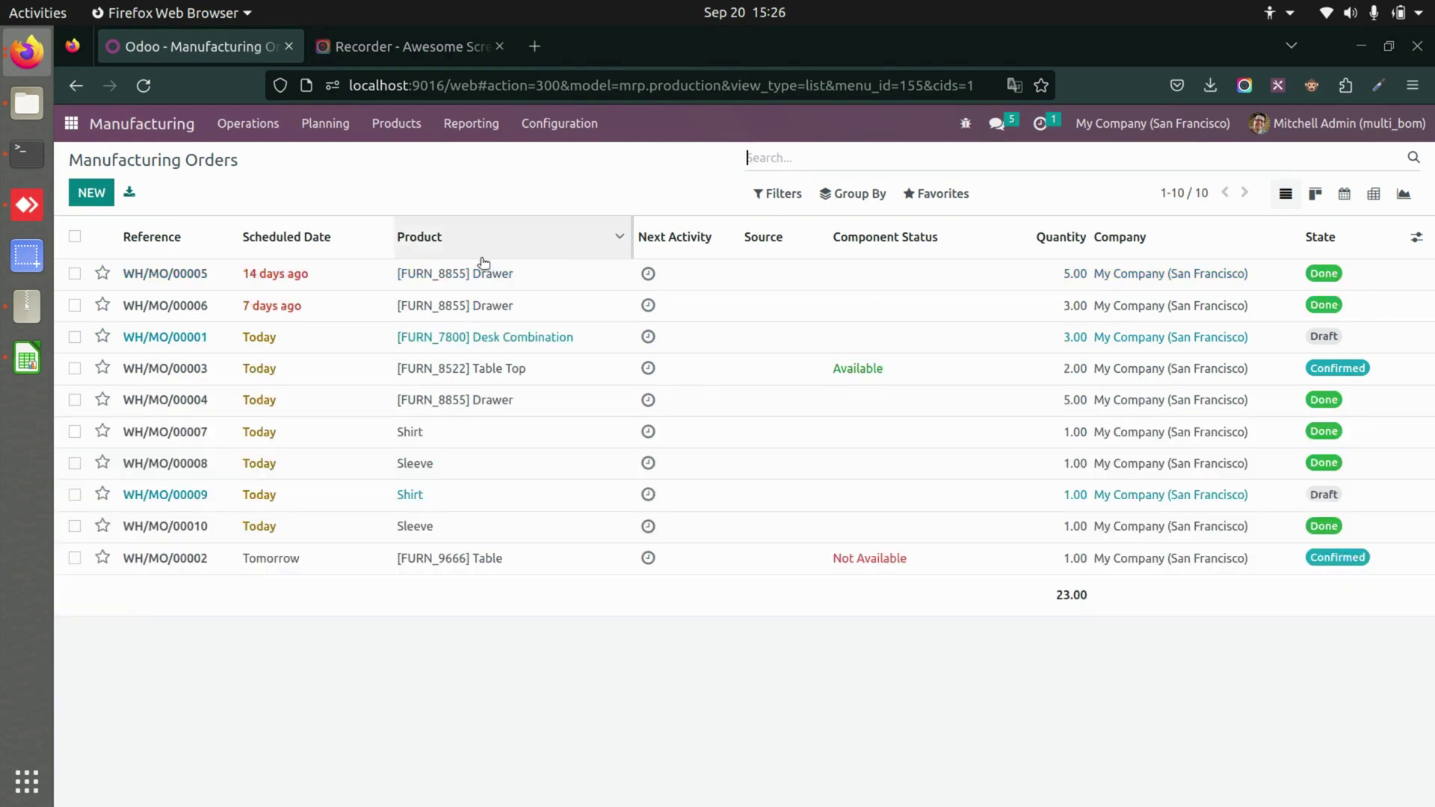
left_click(484, 444)
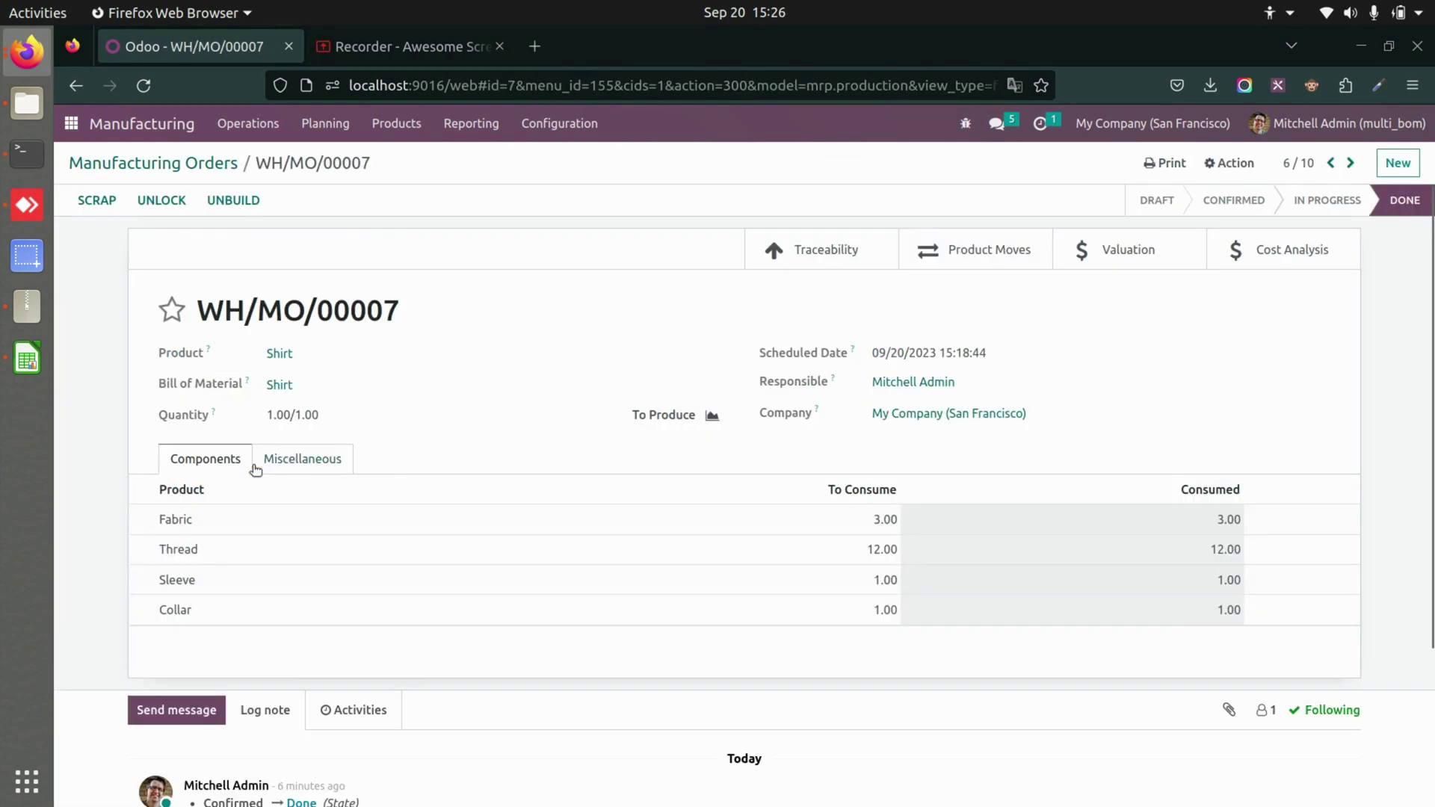
left_click(200, 165)
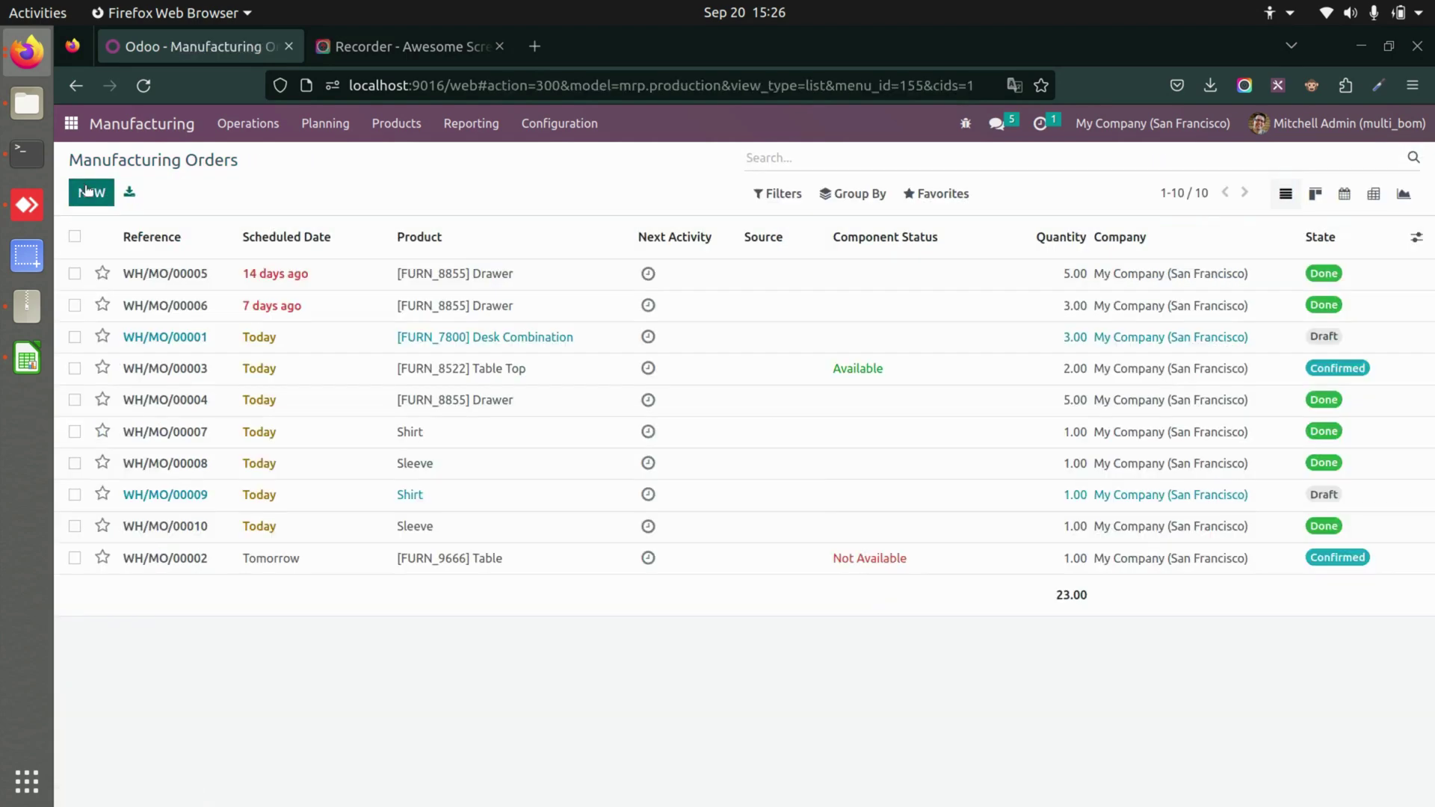
Step: Create, confirm and complete a new 1.00 Shirt manufacturing order
key("alt+c")
type("shir")
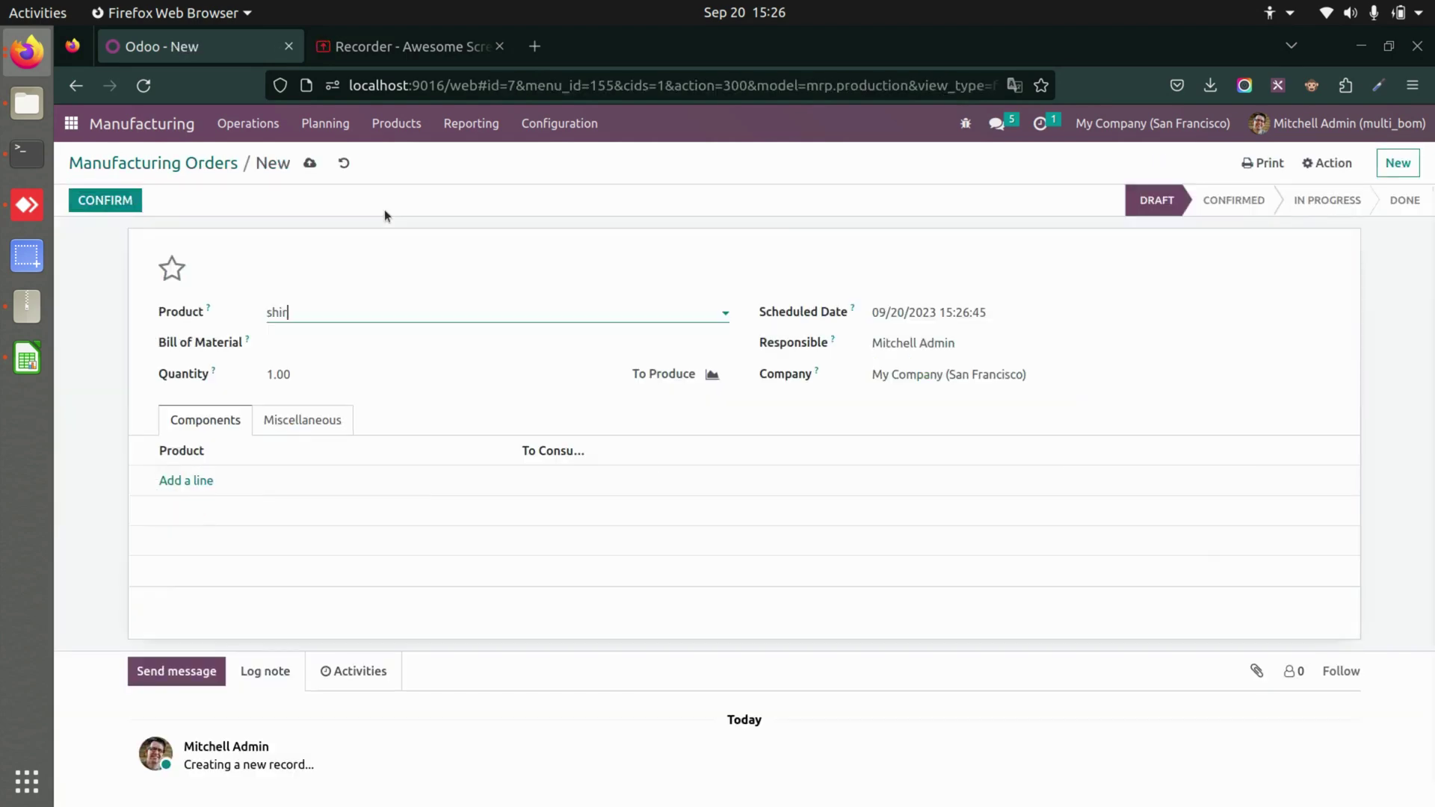
key("Return")
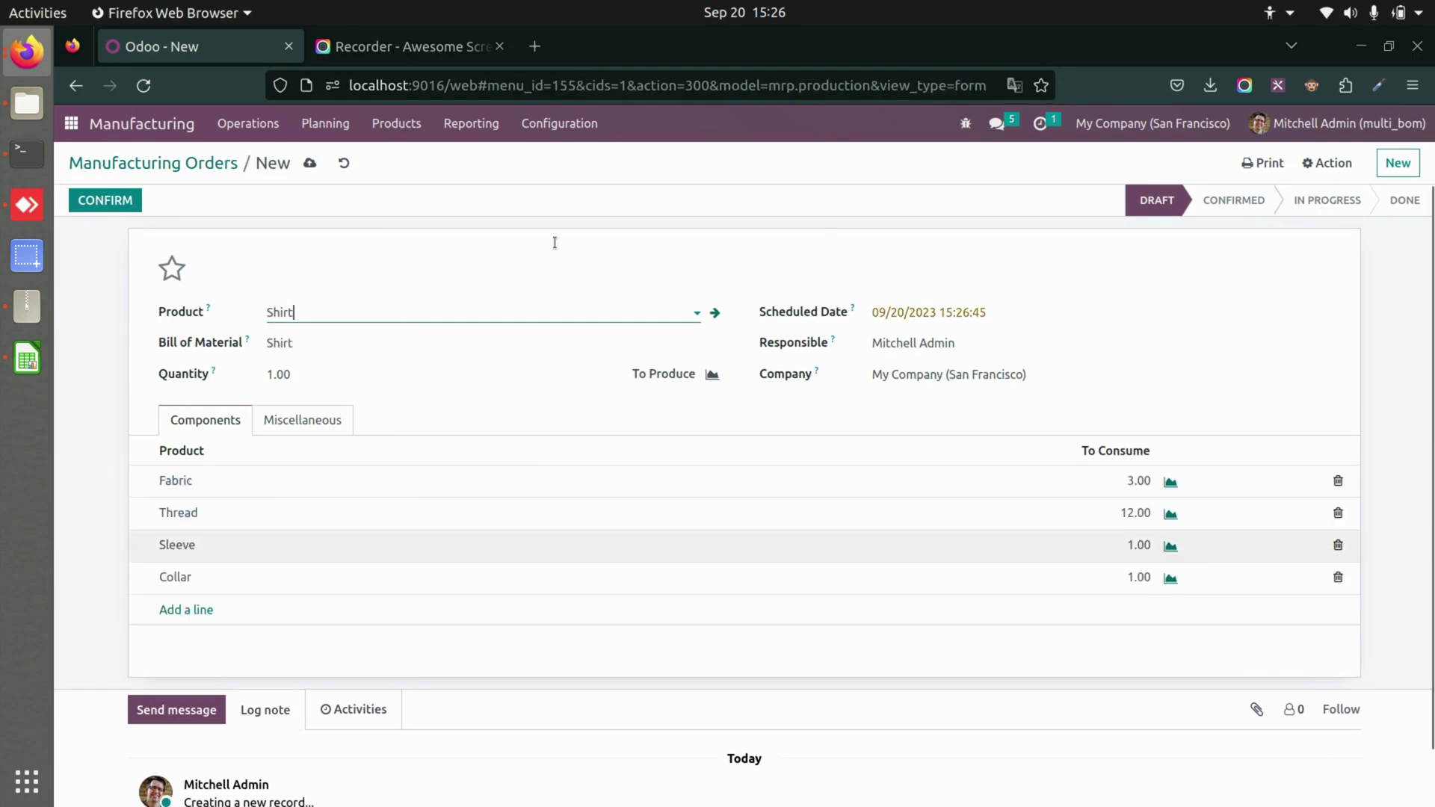
left_click(85, 209)
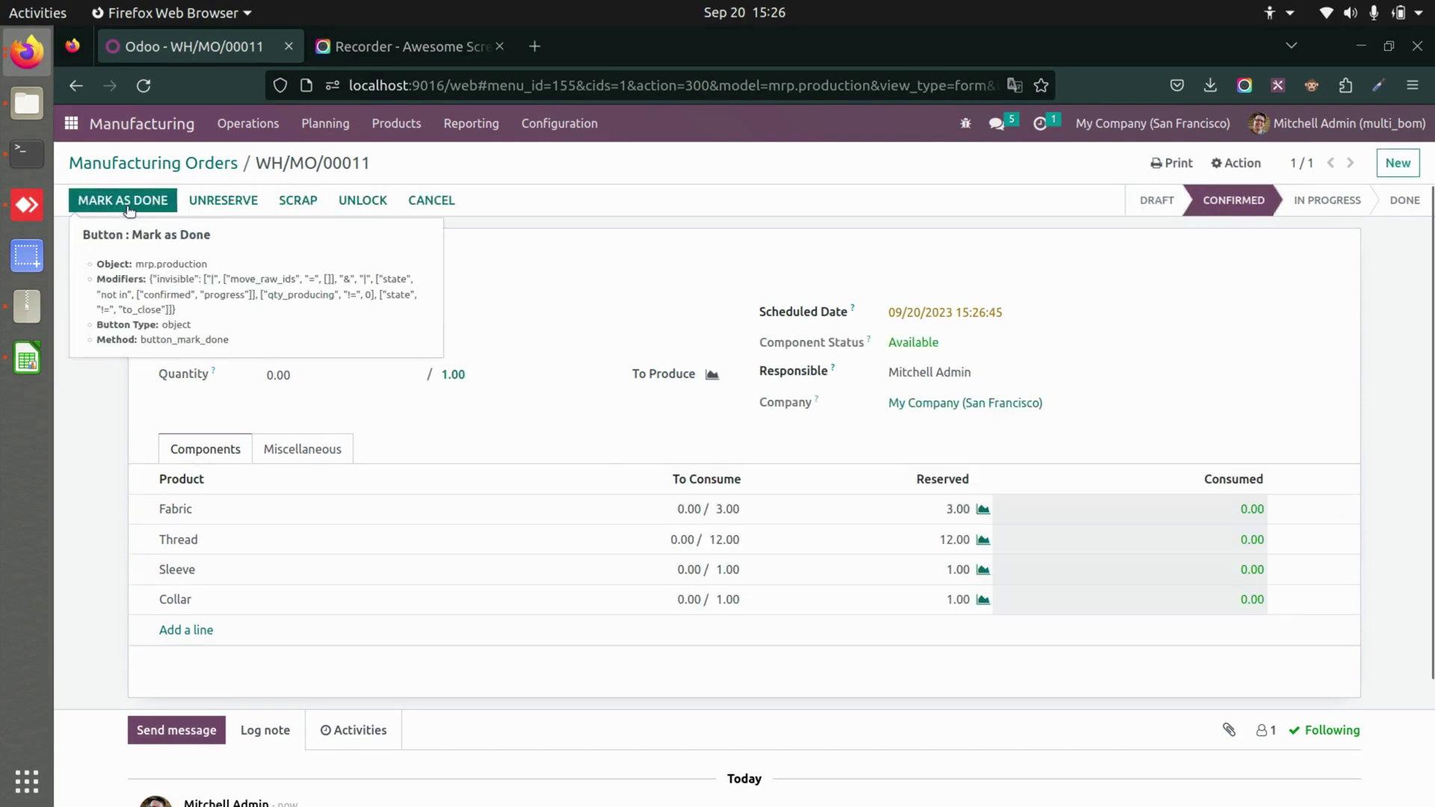
left_click(127, 206)
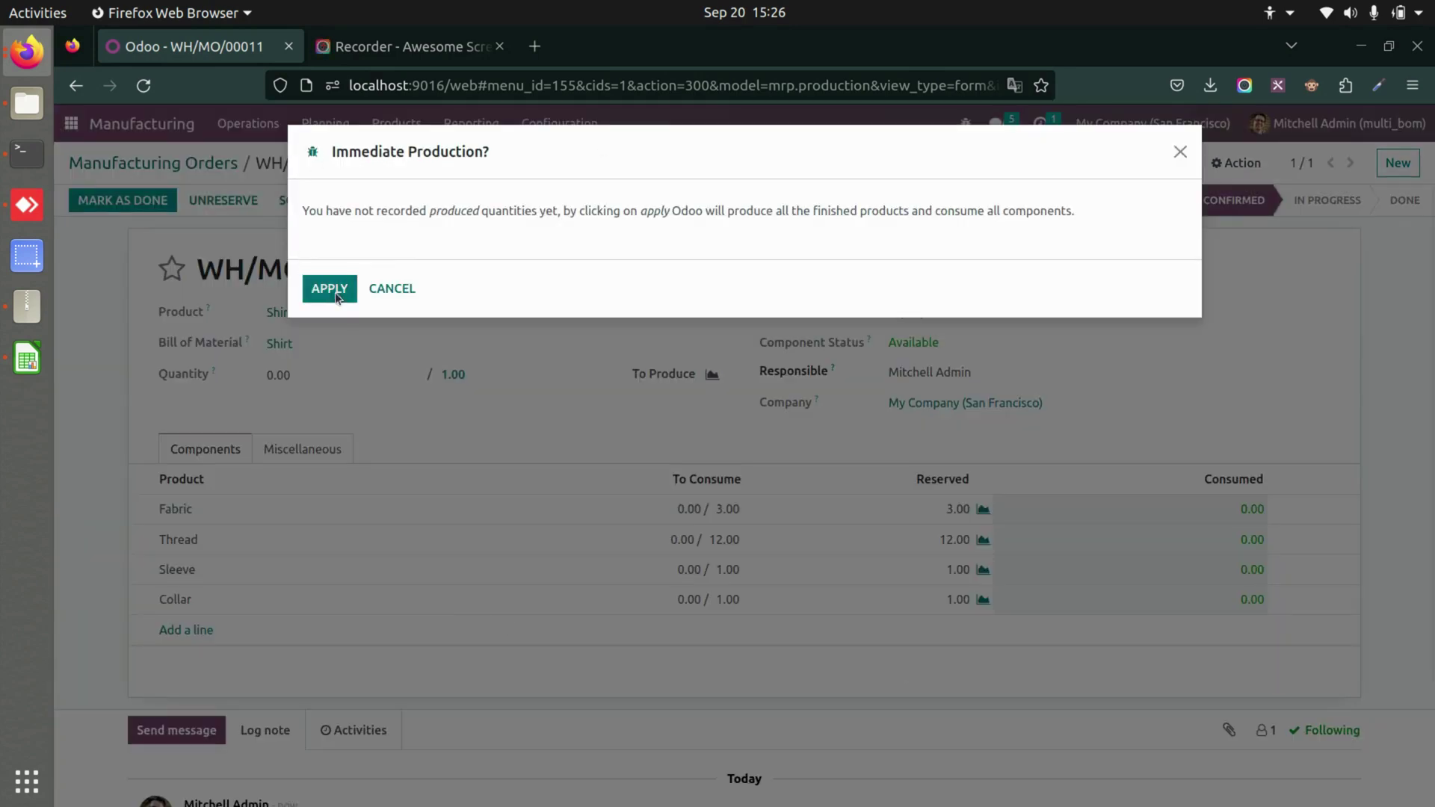
left_click(329, 288)
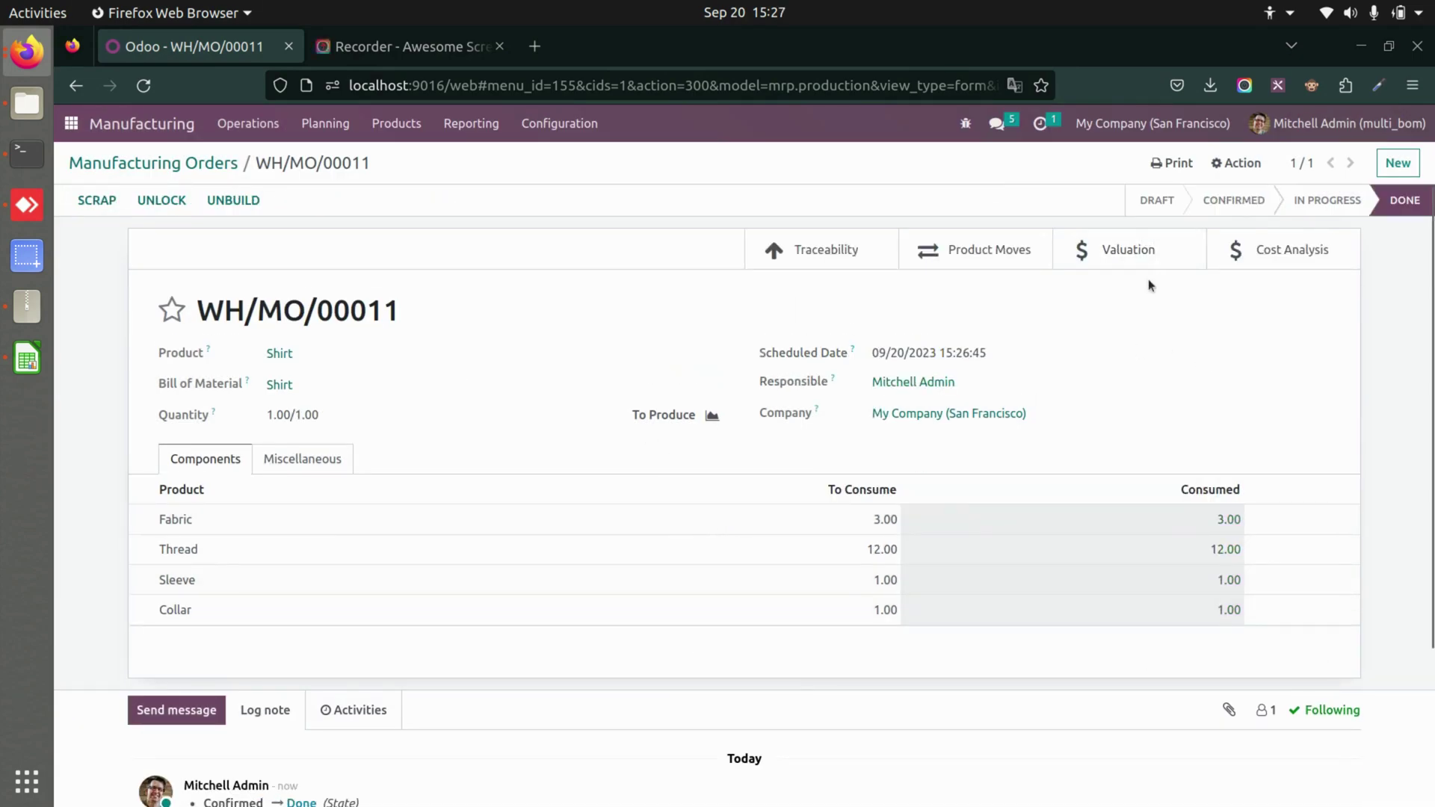
Step: Check the Valuation entries for WH/MO/00011, then return to the order
left_click(1105, 242)
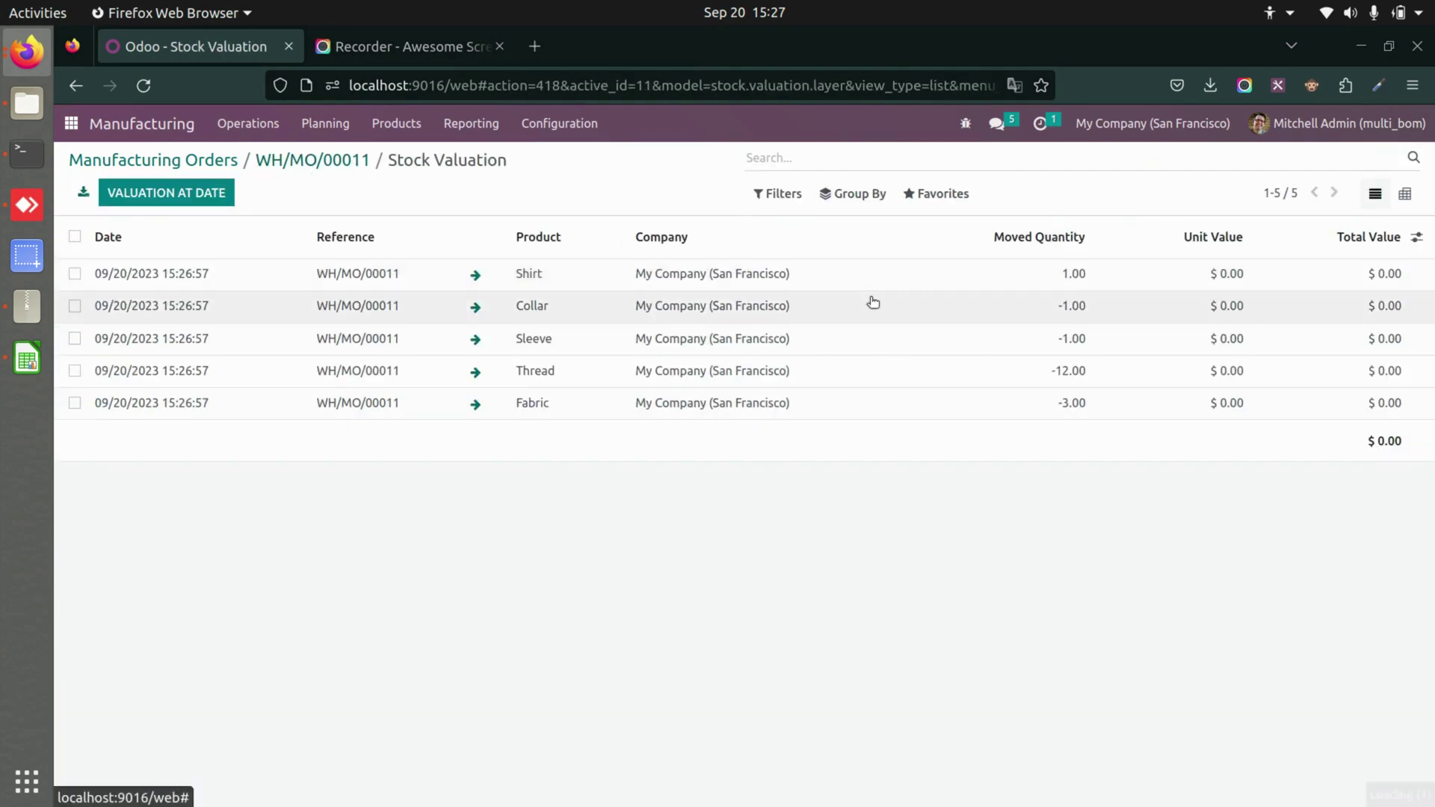
key("alt+Left")
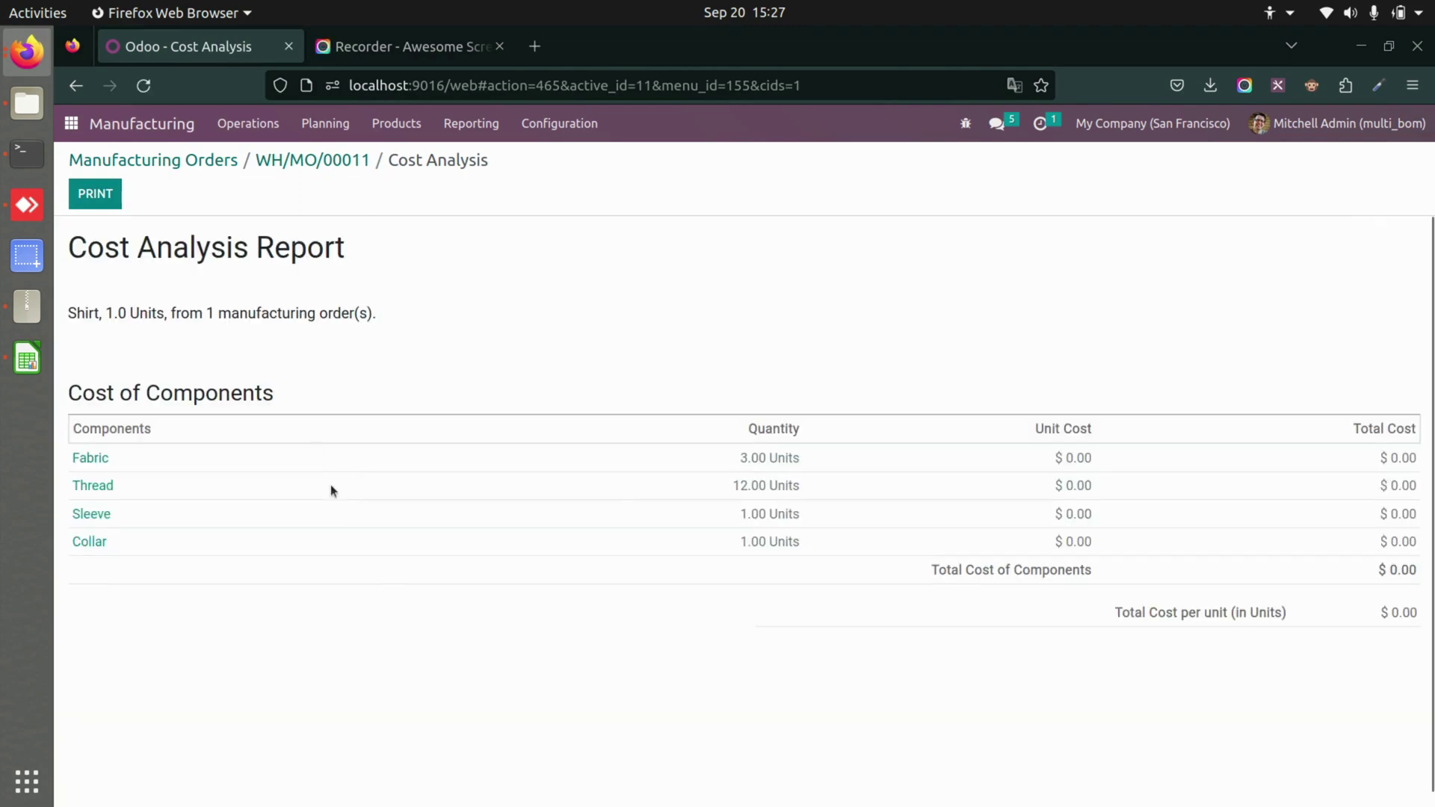
Step: Open the original Shirt BoM, after checking the 'Shirt (new) 1' BoM
left_click(471, 123)
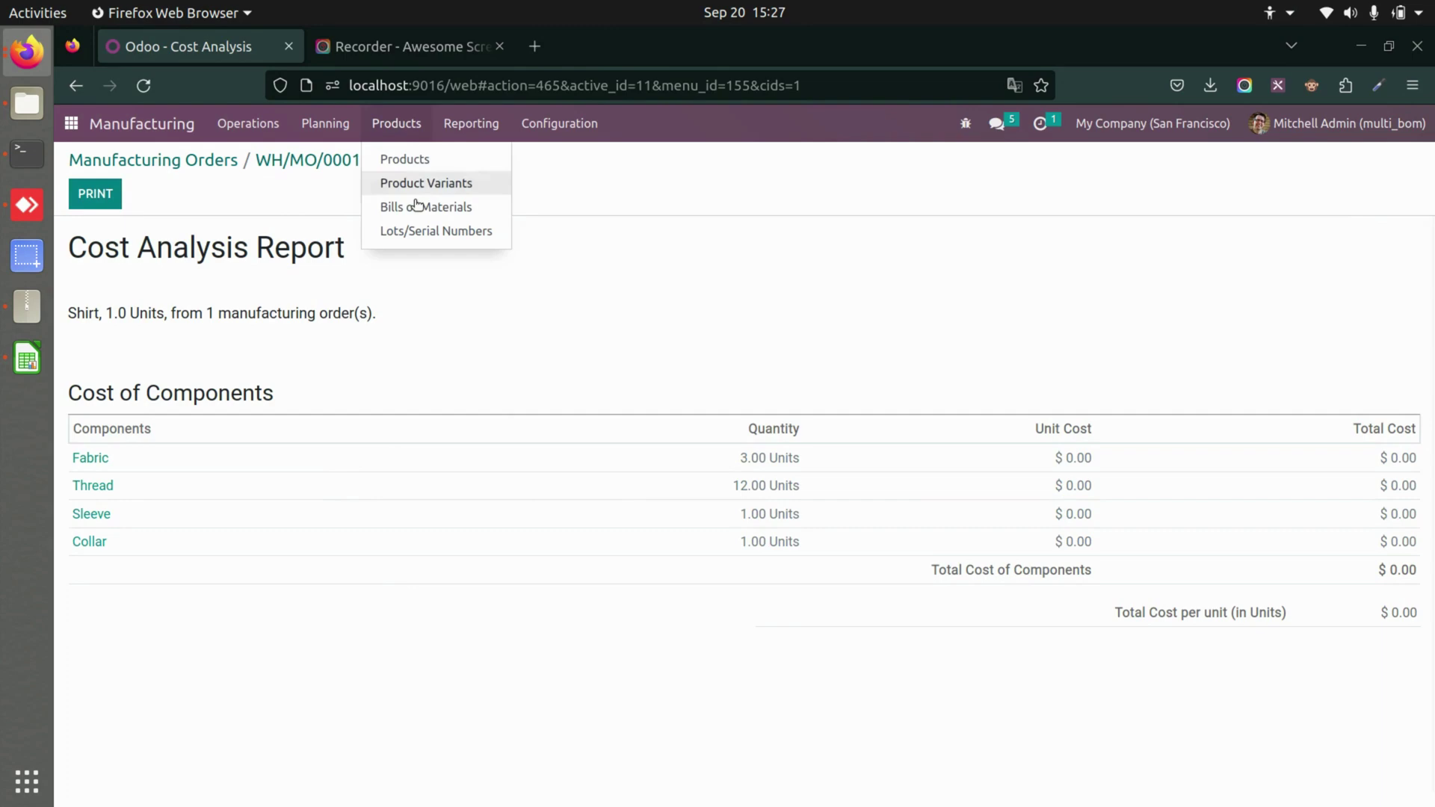
left_click(423, 206)
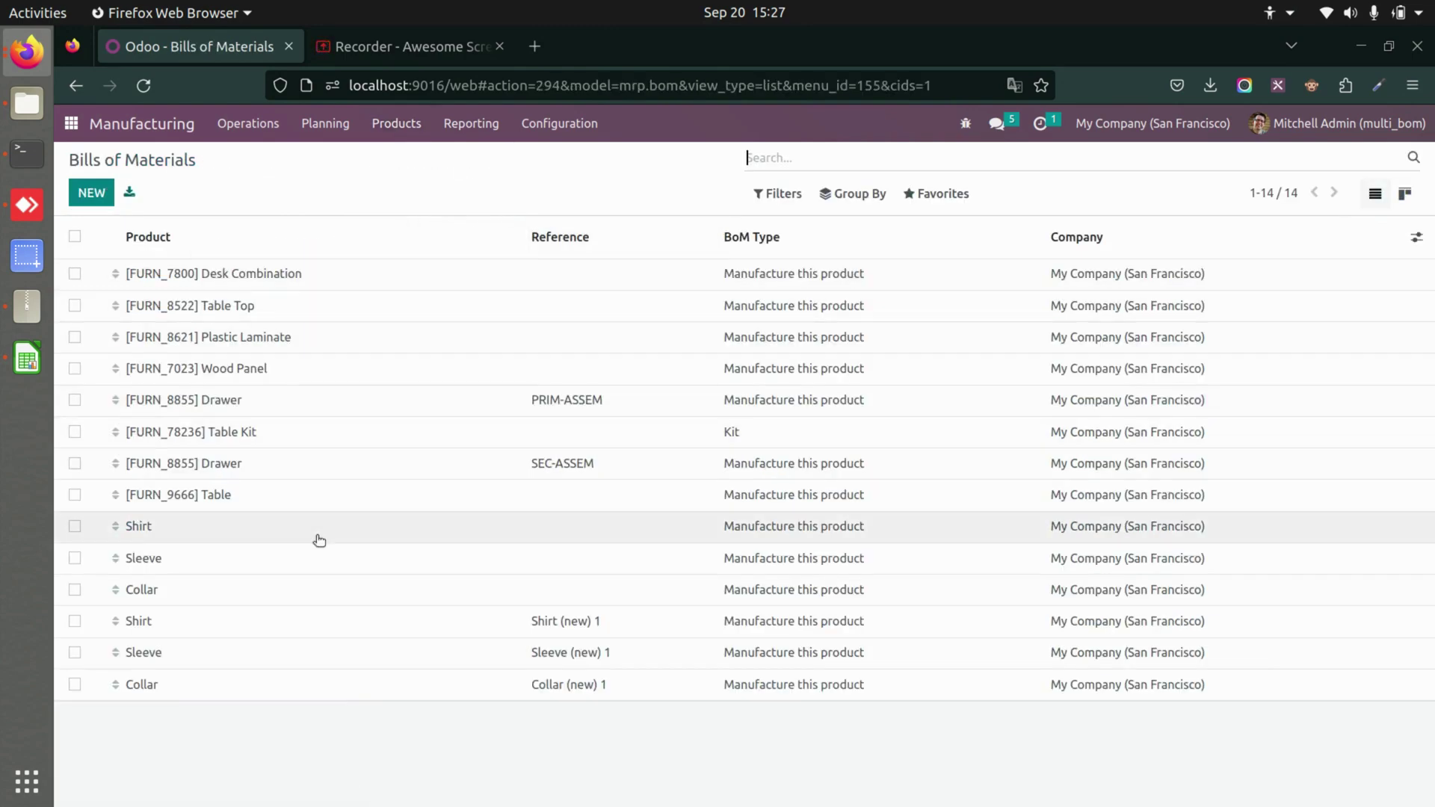
left_click(282, 637)
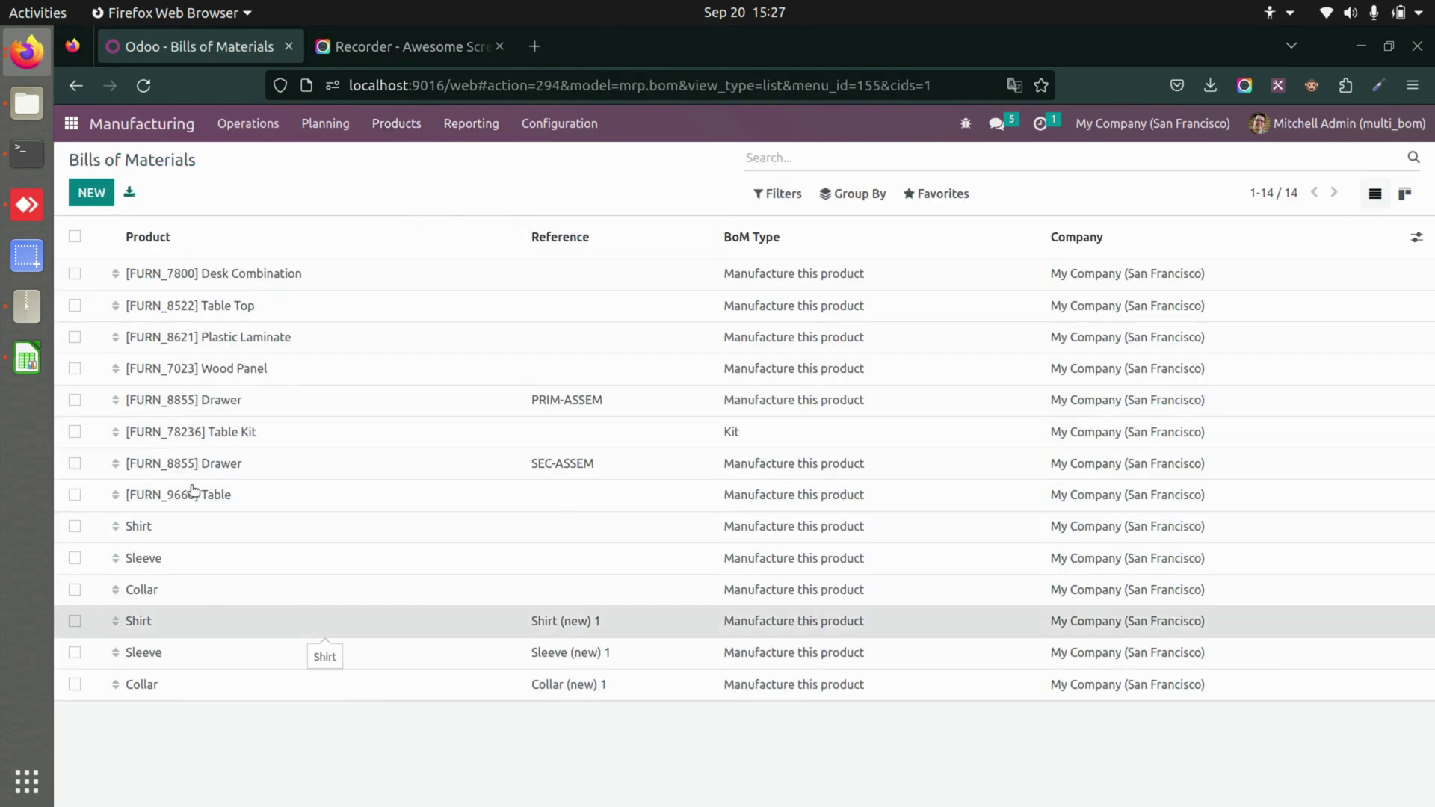
key("alt+Left")
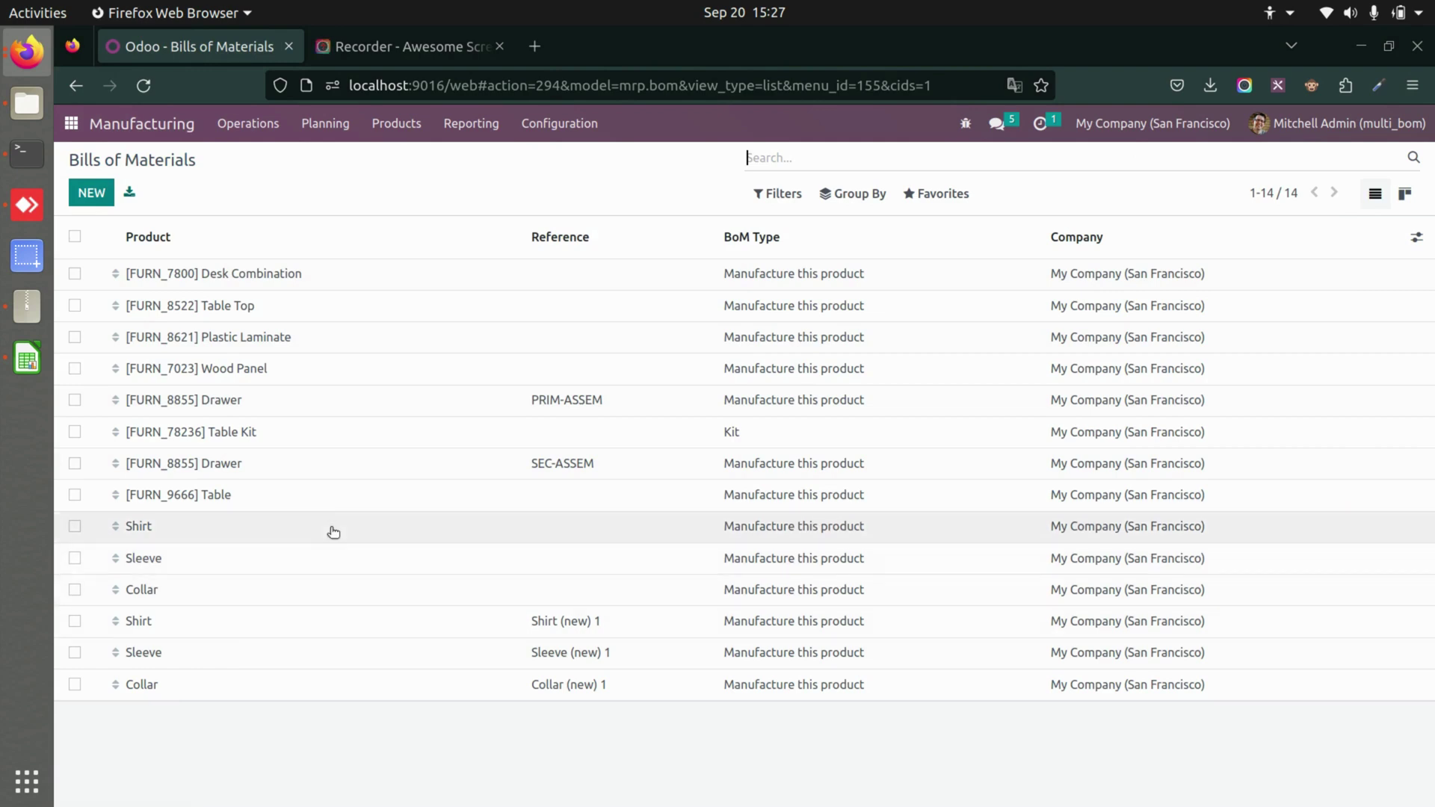
left_click(330, 527)
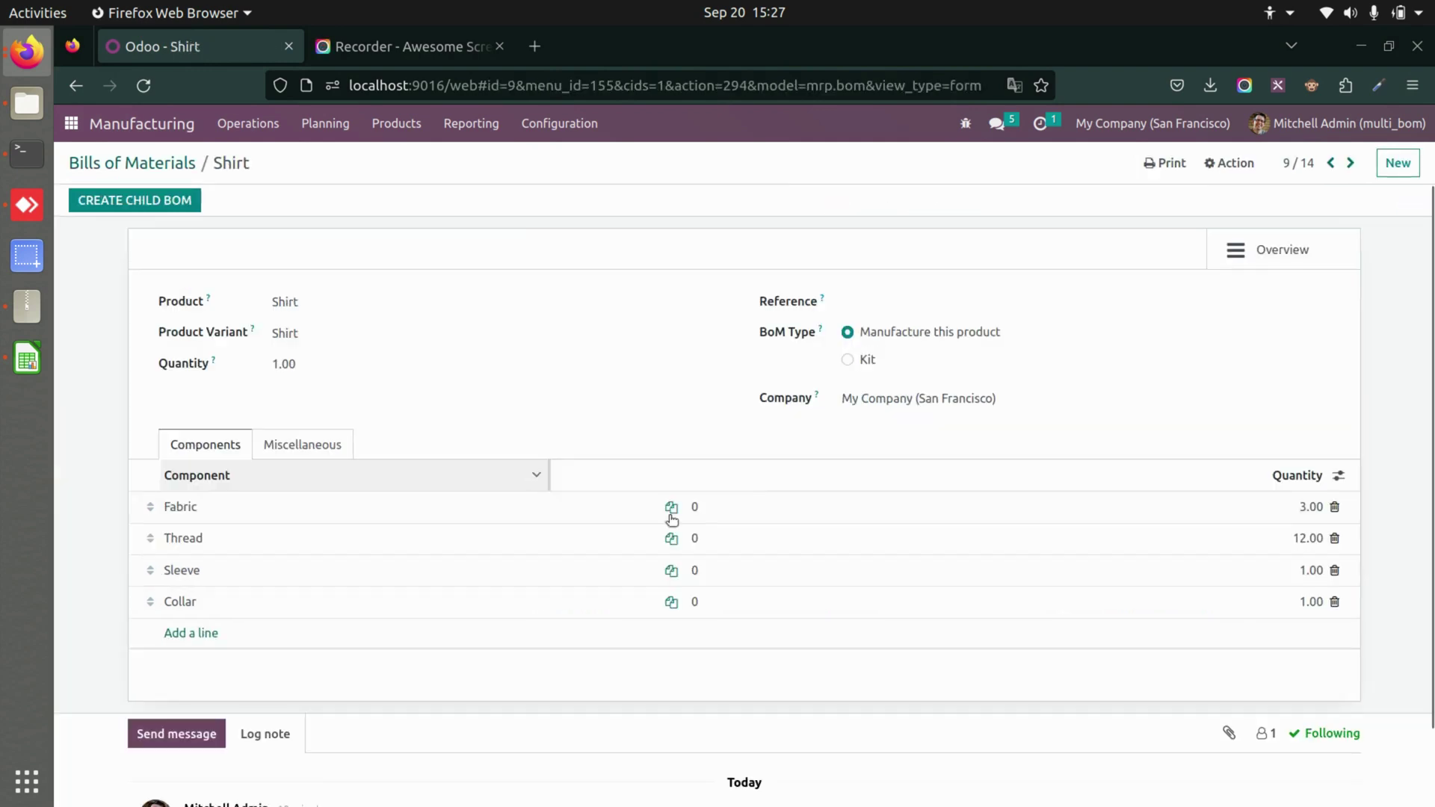
Step: Show the Shirt BoM Overview with Sleeve and Collar expanded to their components
left_click(1281, 255)
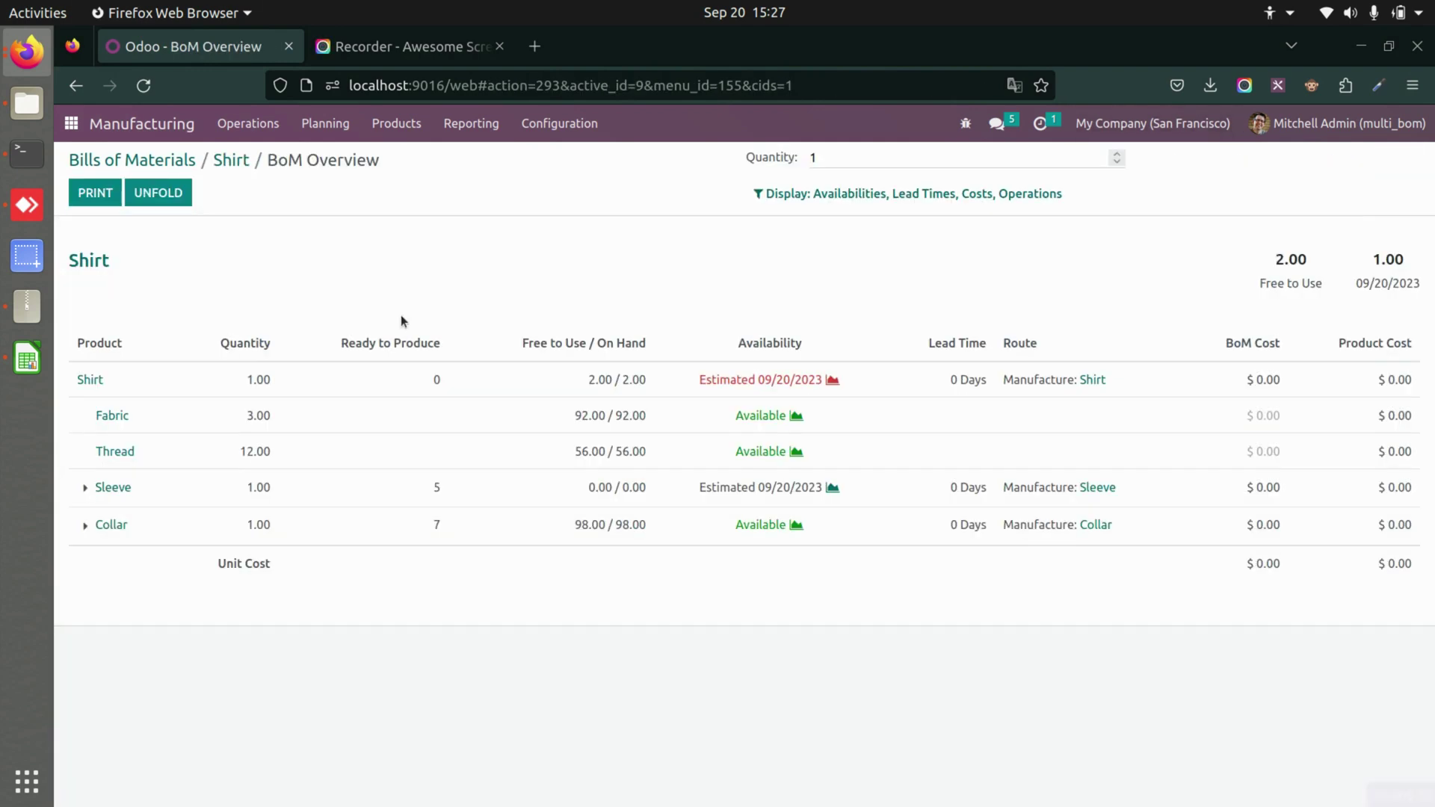
left_click(85, 487)
left_click(85, 596)
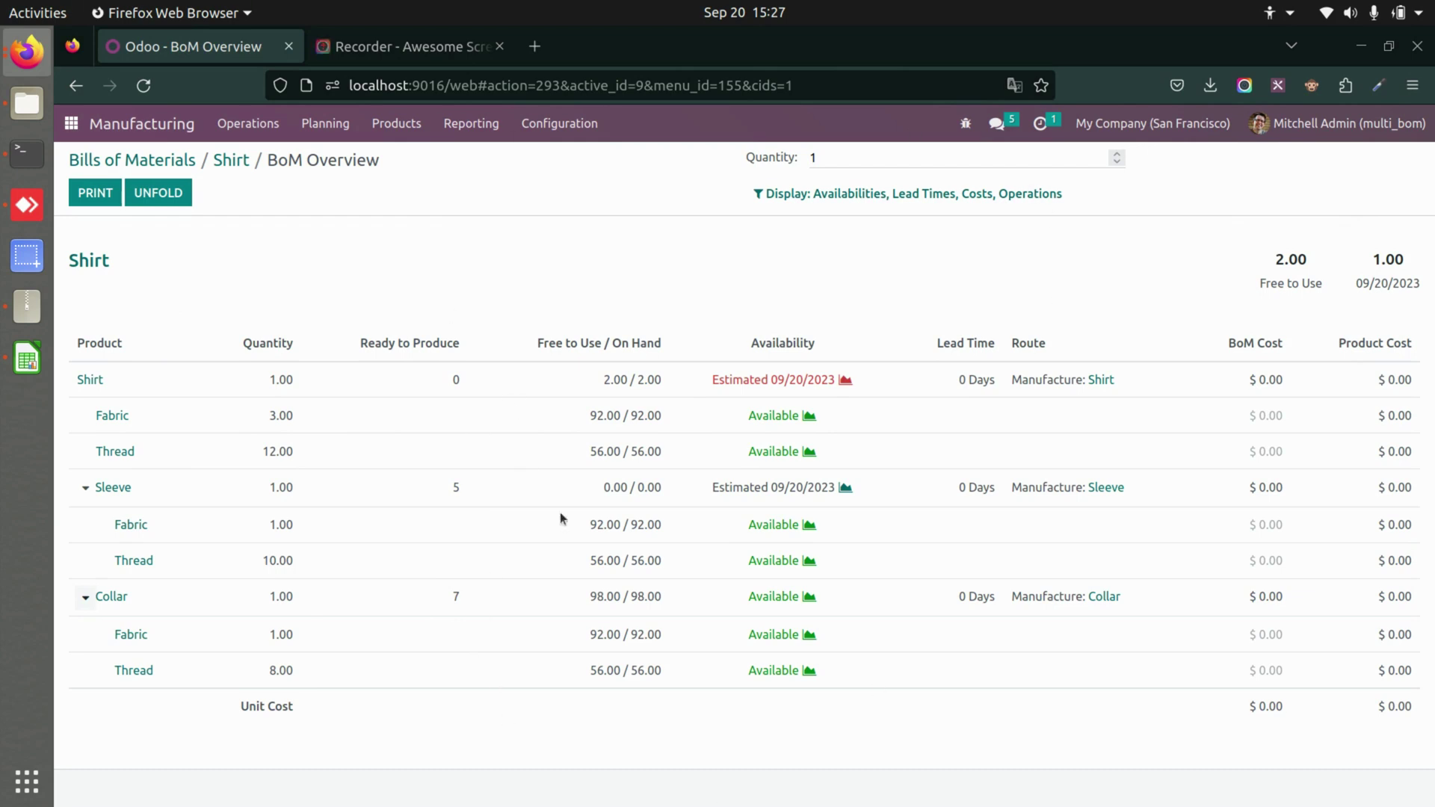
Step: Leave the Shirt BoM Overview for the Odoo apps home screen
left_click(71, 124)
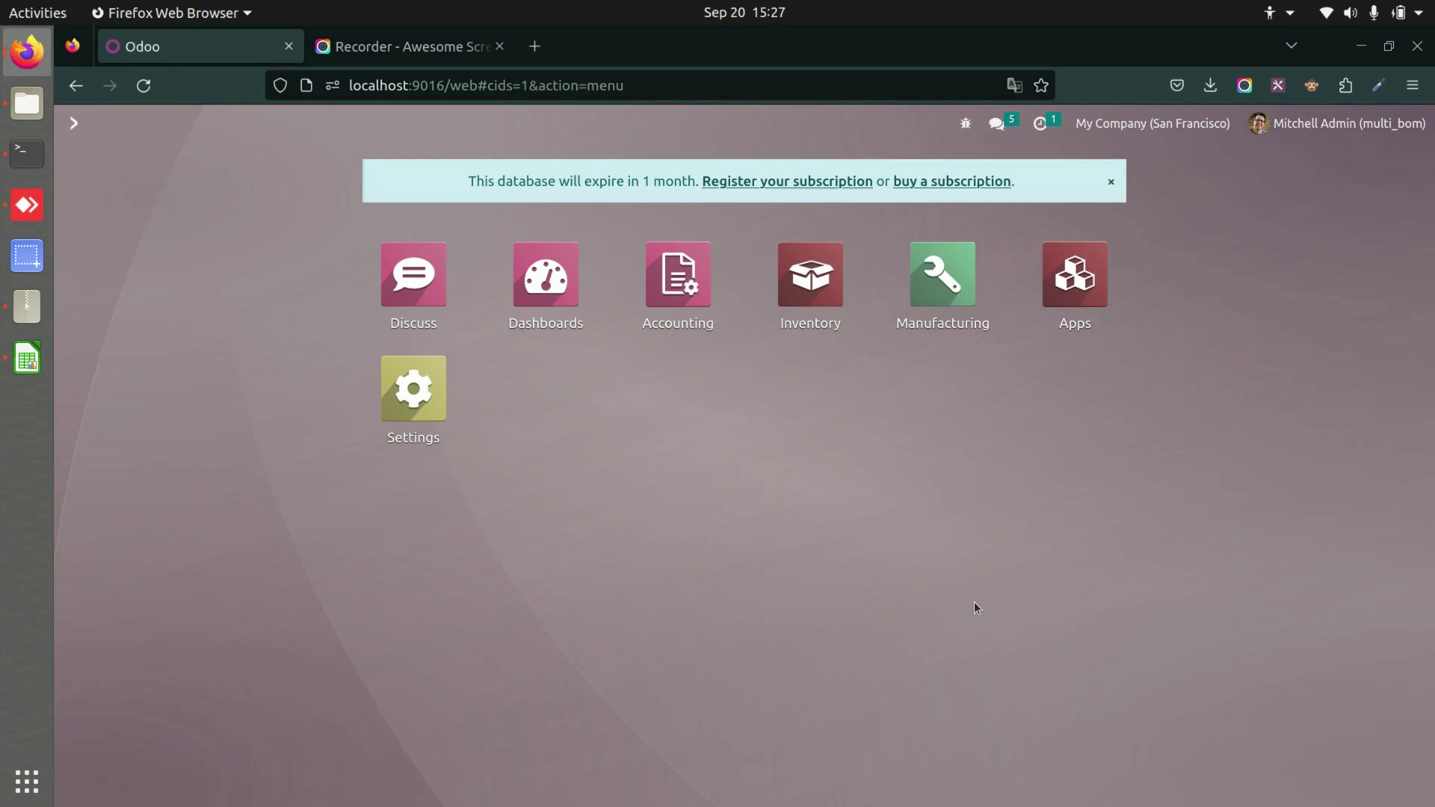